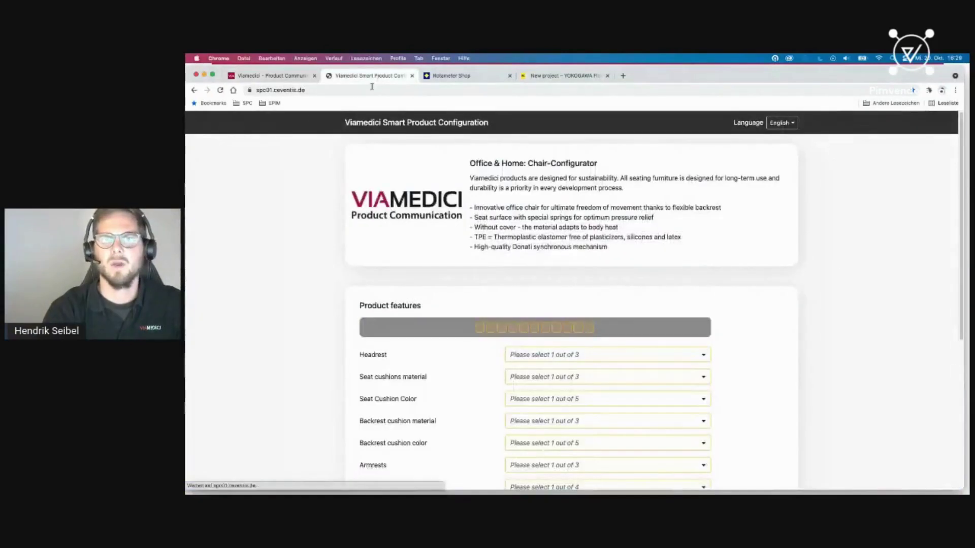
# - Change the Sprache setting from German to English and scroll through the Product features list
pyautogui.click(779, 122)
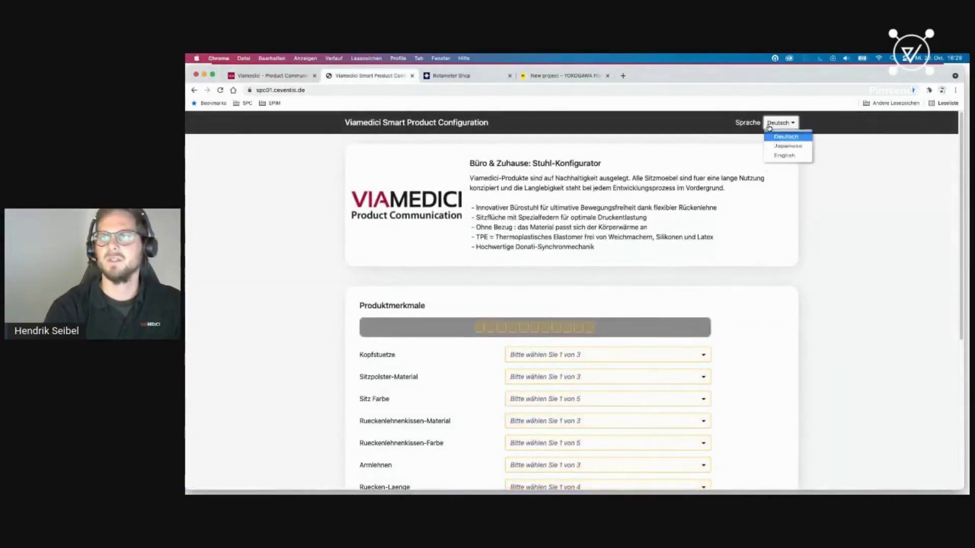
pyautogui.click(783, 167)
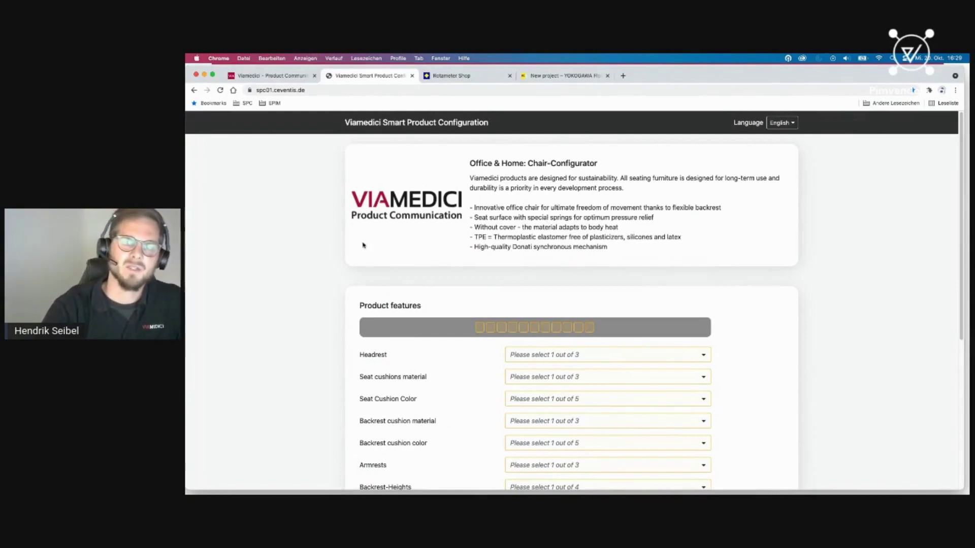
pyautogui.scroll(-5, 377, 362)
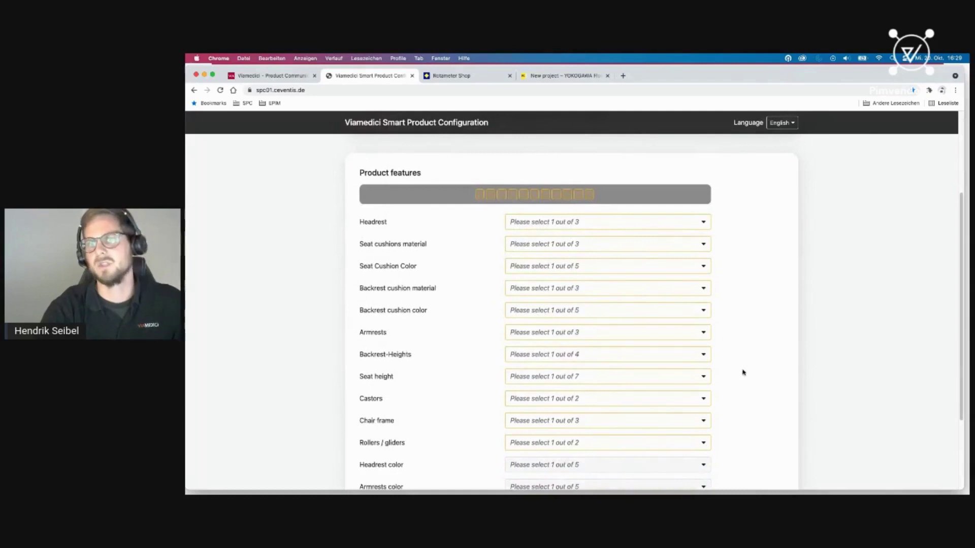
pyautogui.scroll(5, 741, 372)
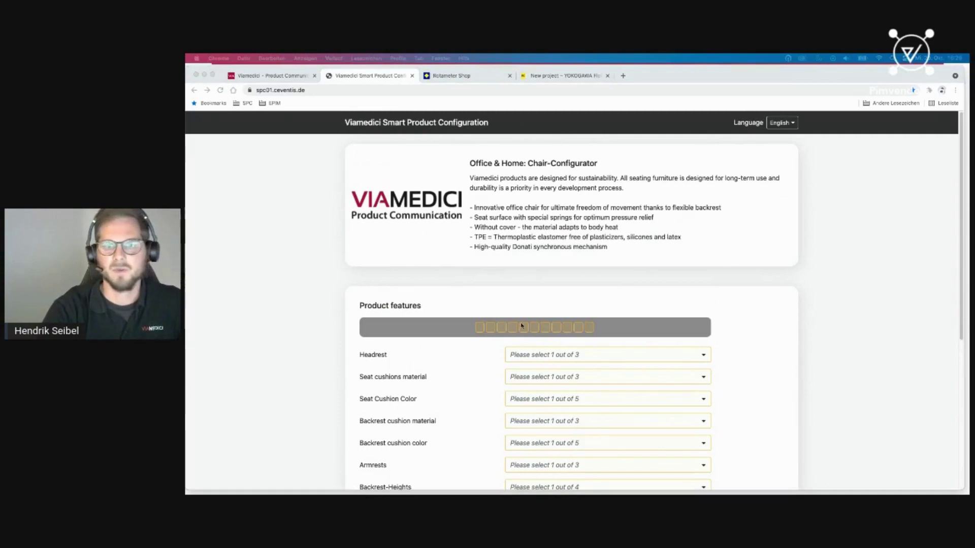
# - Set the Headrest feature to HR1 without headrest
pyautogui.click(560, 353)
pyautogui.click(563, 353)
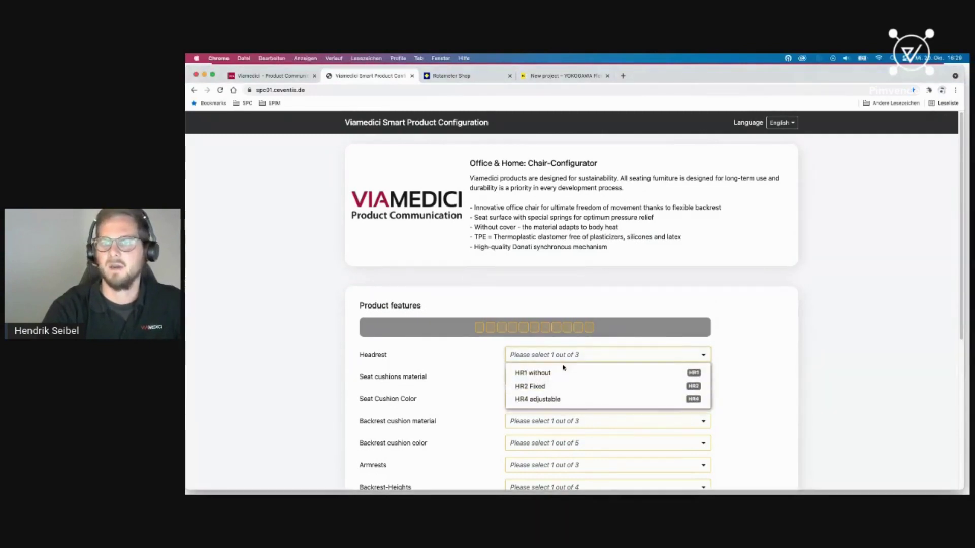
pyautogui.click(562, 373)
pyautogui.scroll(-4, 754, 337)
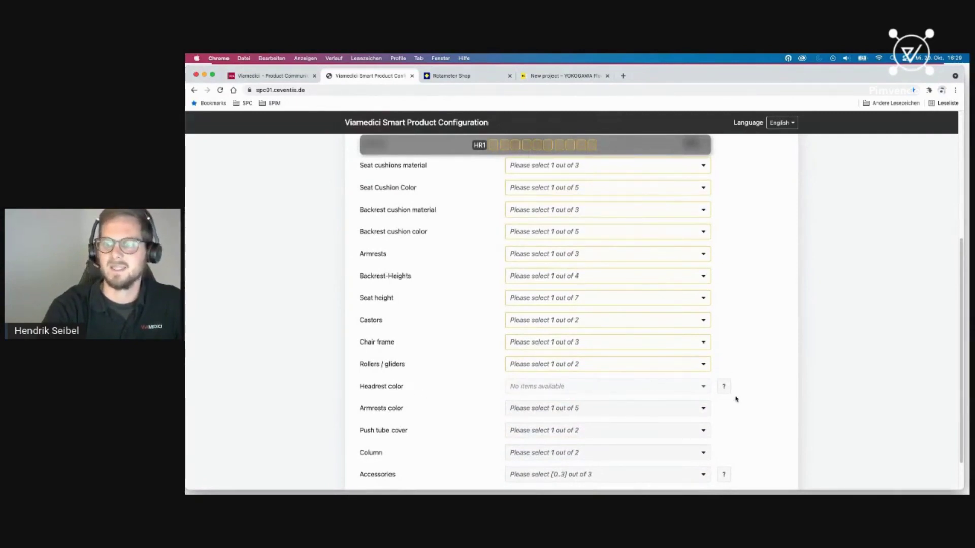
# - Choose HC4 Black as headrest colour in the Limited Availability dialog
pyautogui.click(723, 386)
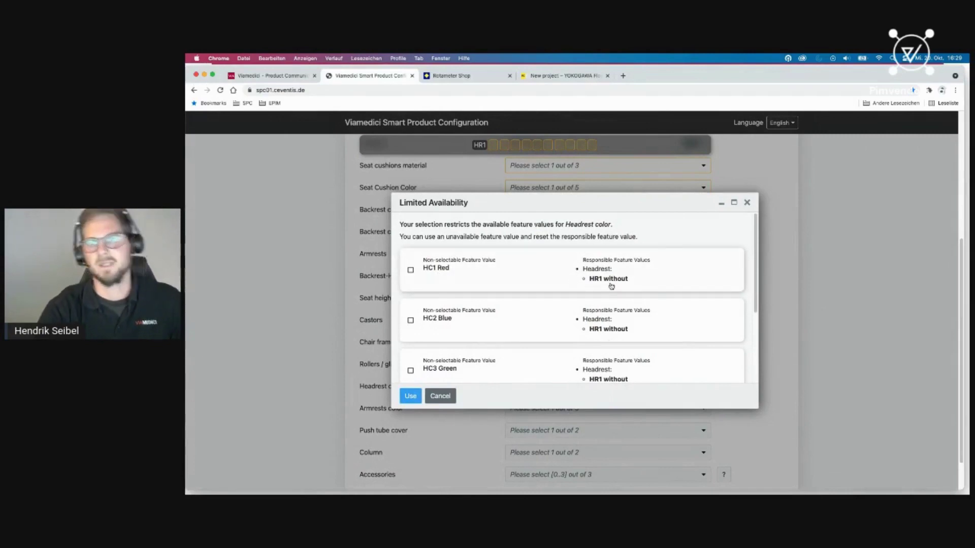
pyautogui.scroll(-3, 561, 285)
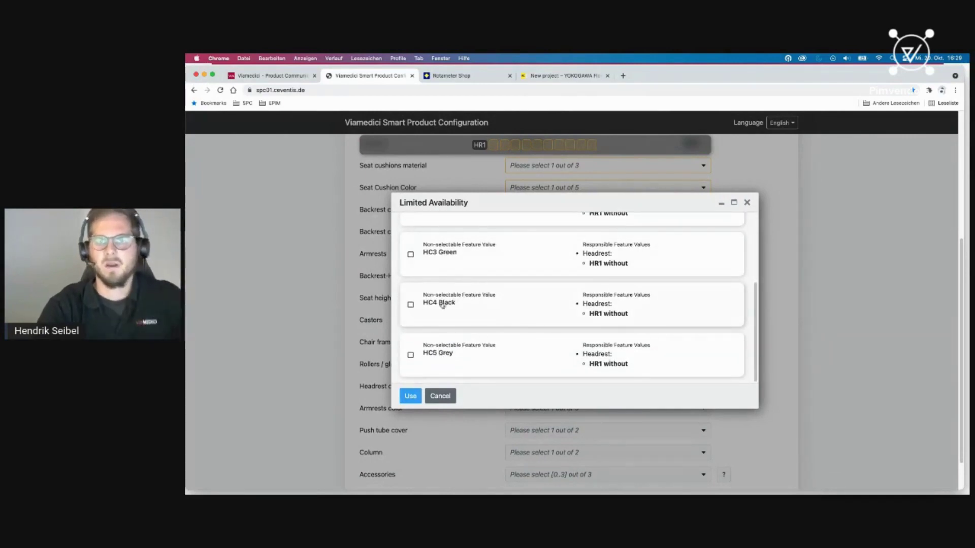
pyautogui.click(410, 305)
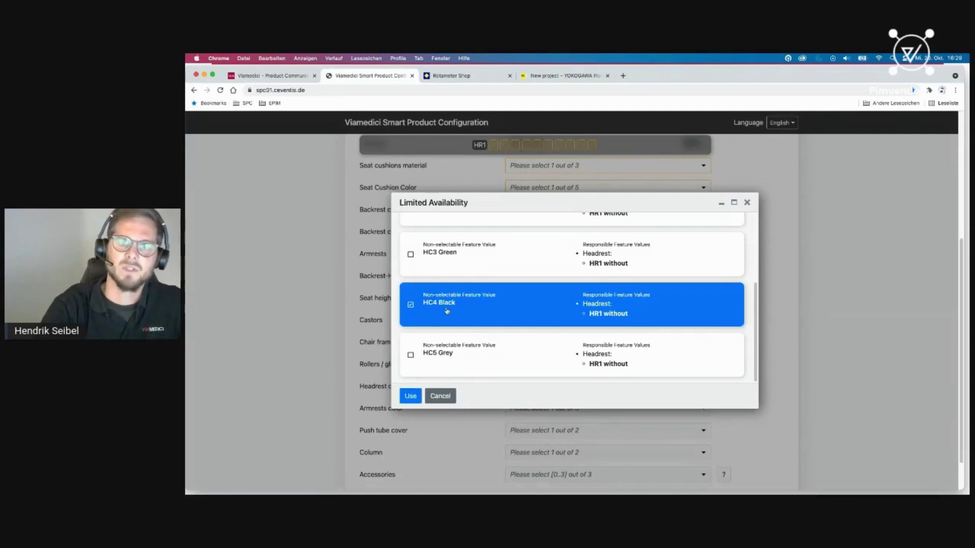
pyautogui.click(411, 397)
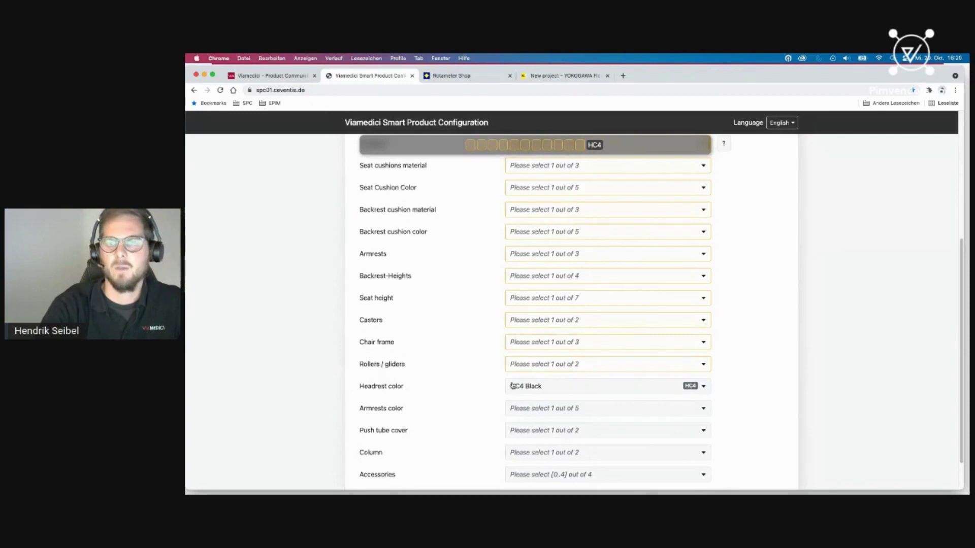
pyautogui.scroll(1, 461, 327)
pyautogui.scroll(2, 461, 327)
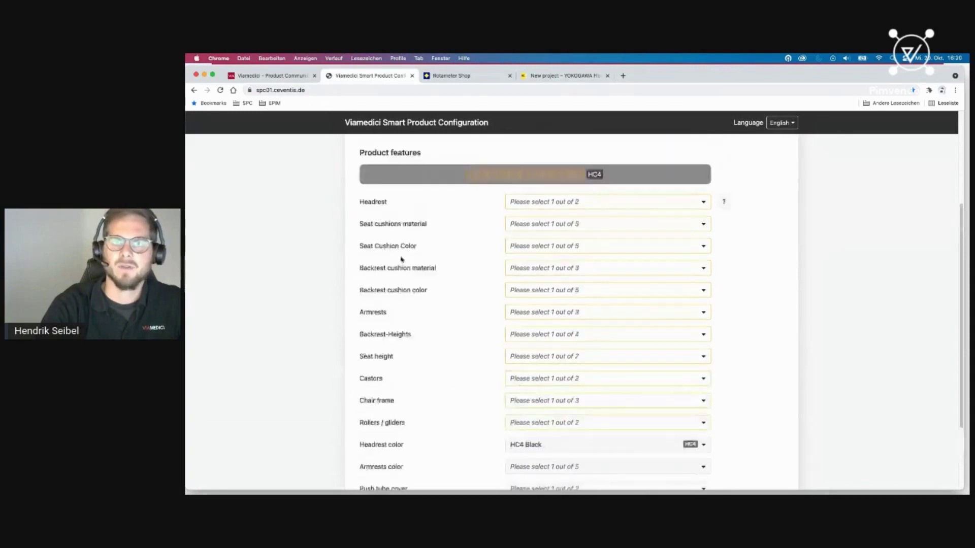
pyautogui.click(595, 203)
pyautogui.click(765, 215)
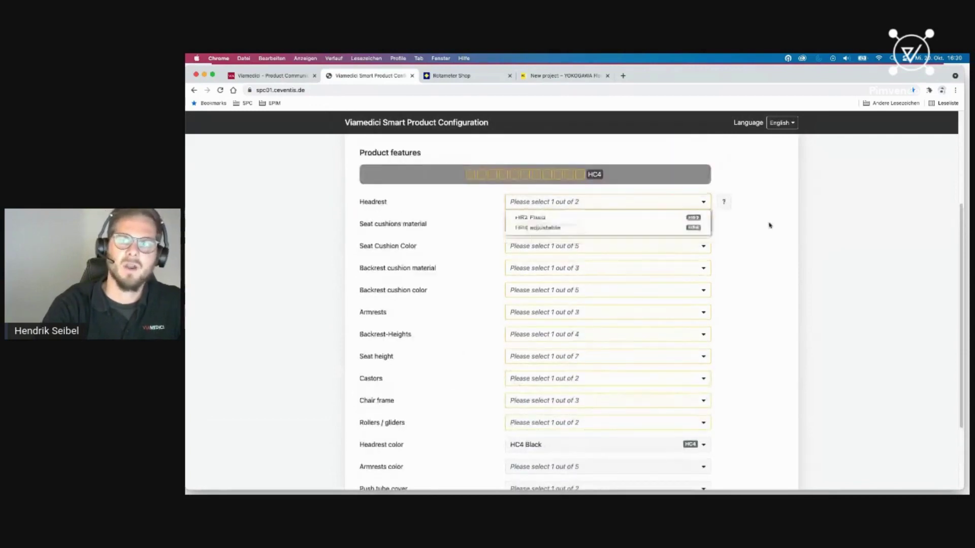
pyautogui.click(724, 202)
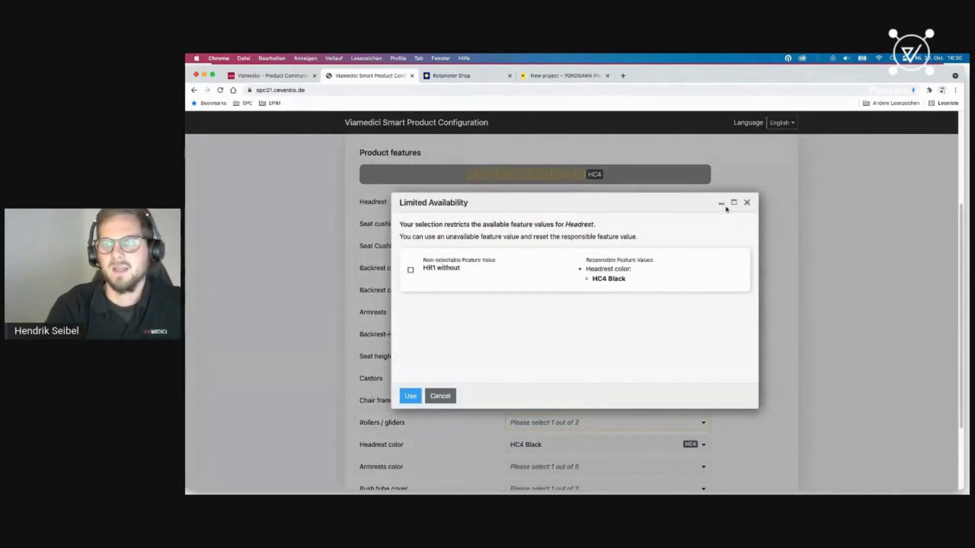
pyautogui.click(748, 202)
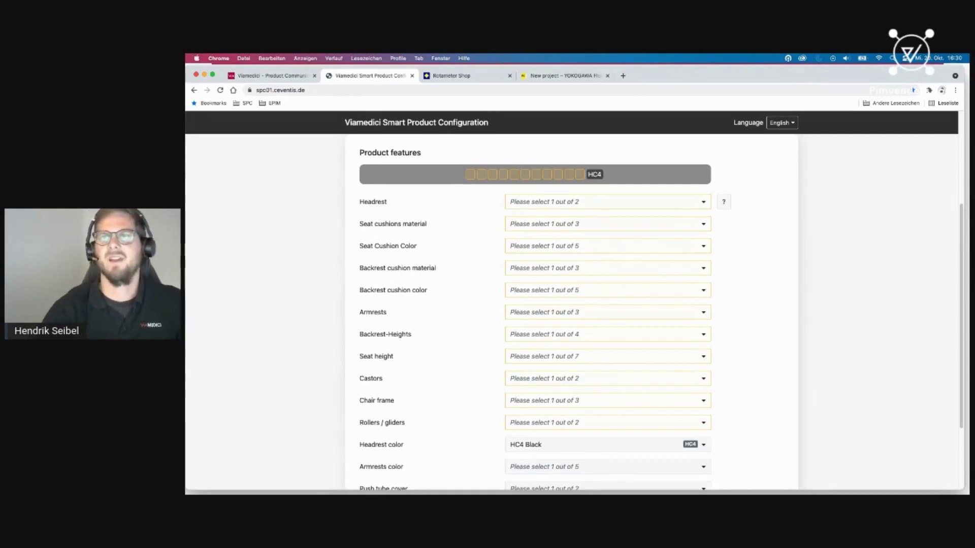
# - Set the headrest to HR2 Fixed and the armrests to AR1 without
pyautogui.click(533, 203)
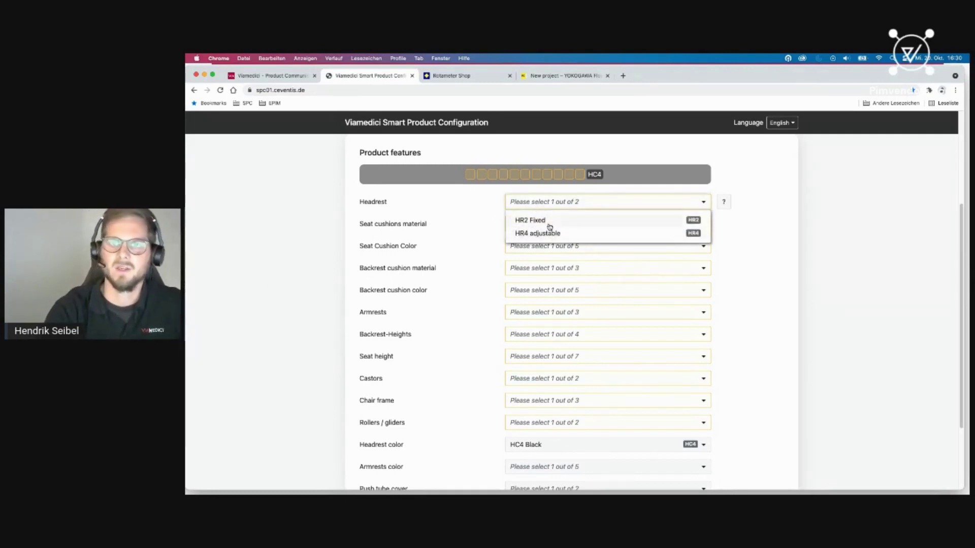
pyautogui.click(548, 225)
pyautogui.click(536, 313)
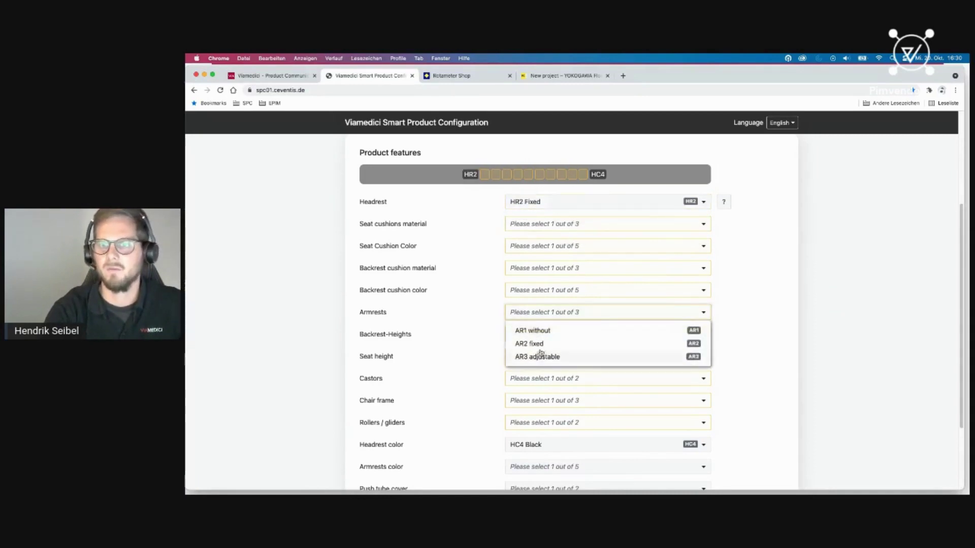
pyautogui.click(538, 331)
pyautogui.scroll(-4, 710, 374)
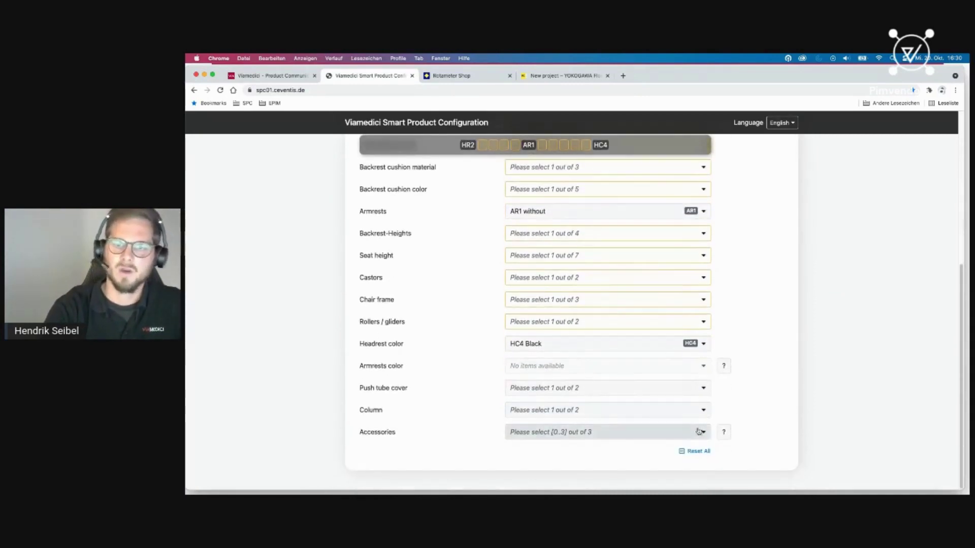
# - Add the Z2 spare rubber rollers accessory and check why C2 Carpet Rolls is unavailable
pyautogui.click(699, 432)
pyautogui.click(517, 464)
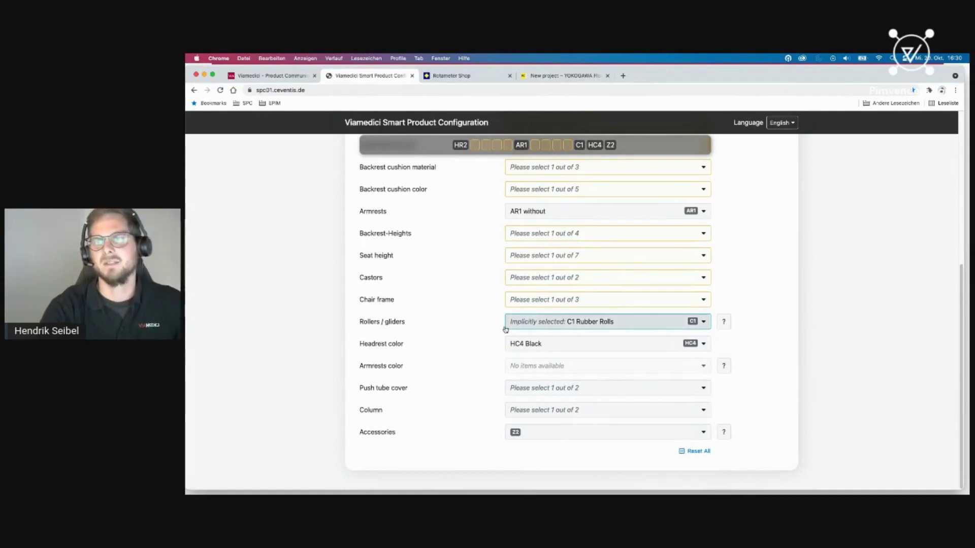
pyautogui.click(724, 328)
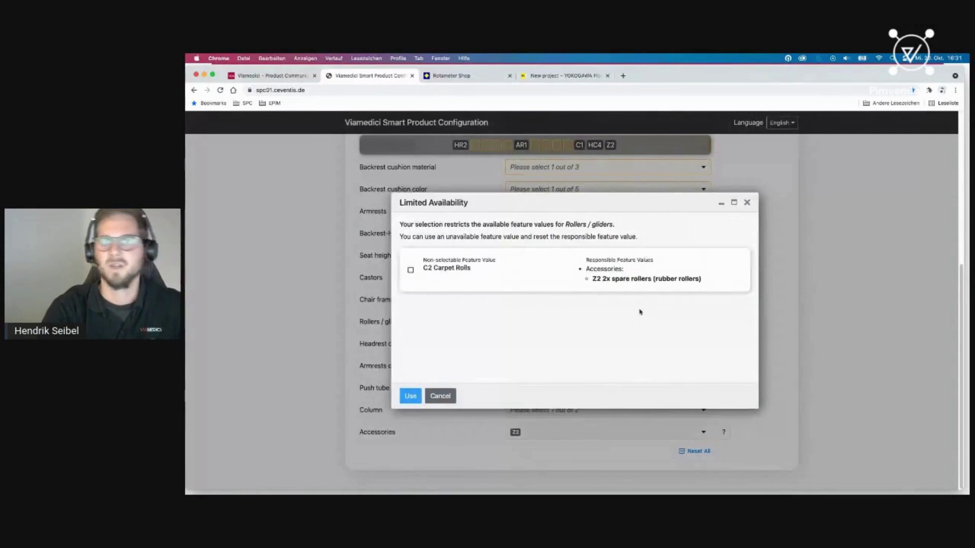
# - Use C2 Carpet Rolls instead of Z2, then add accessories Z1 spare carpet rolls and Z4 Bluetooth speaker
pyautogui.click(411, 271)
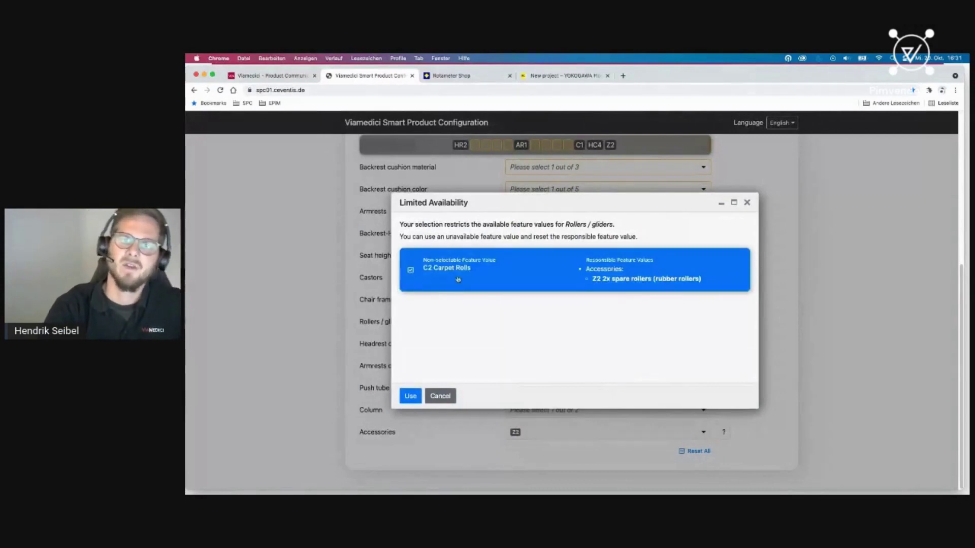
pyautogui.click(408, 402)
pyautogui.click(700, 434)
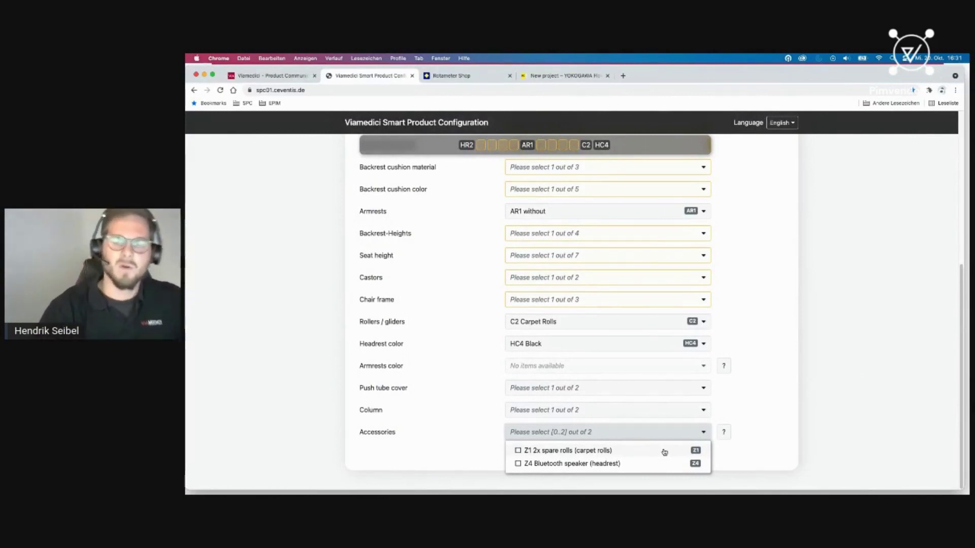
pyautogui.click(518, 451)
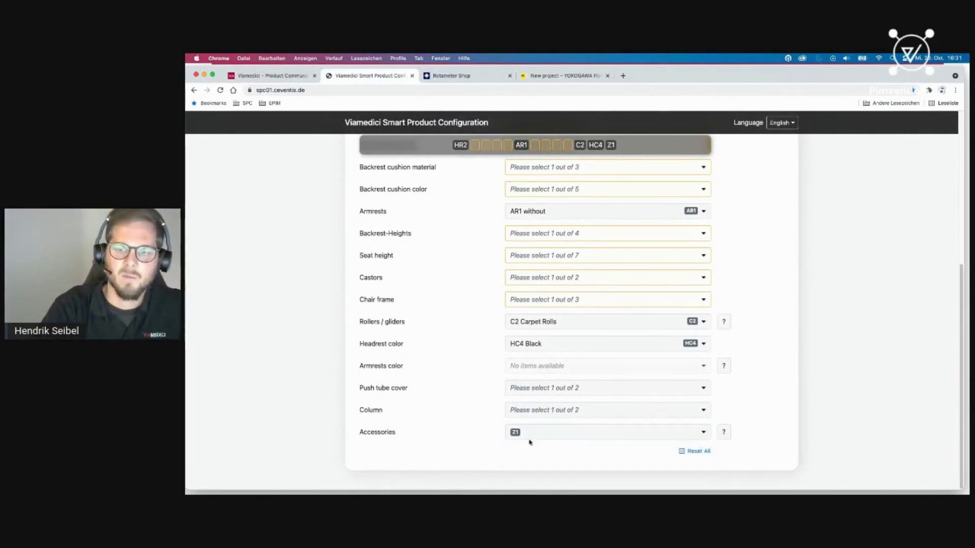
pyautogui.click(530, 438)
pyautogui.click(520, 476)
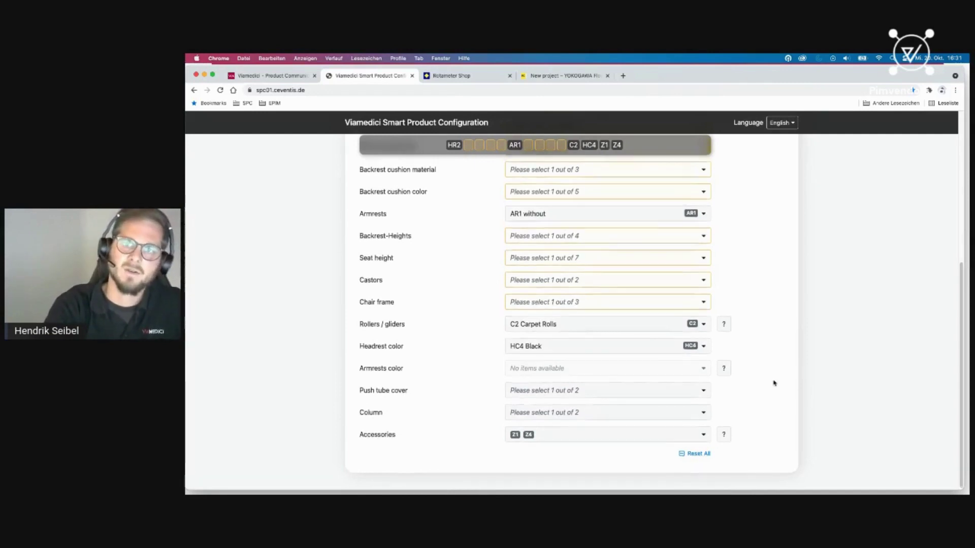
pyautogui.scroll(3, 772, 383)
# - Give the seat cushions L25 Leather material in B13 Black
pyautogui.click(560, 259)
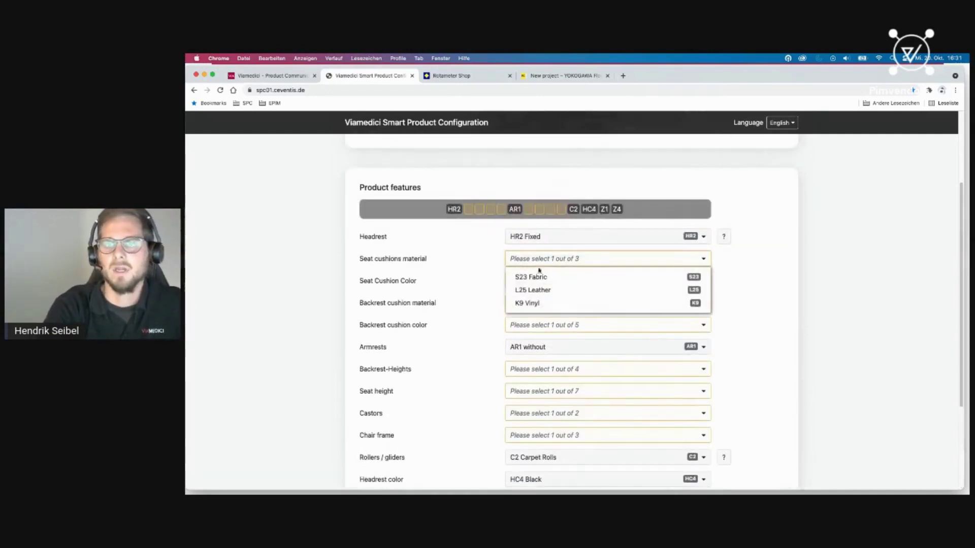
pyautogui.click(557, 291)
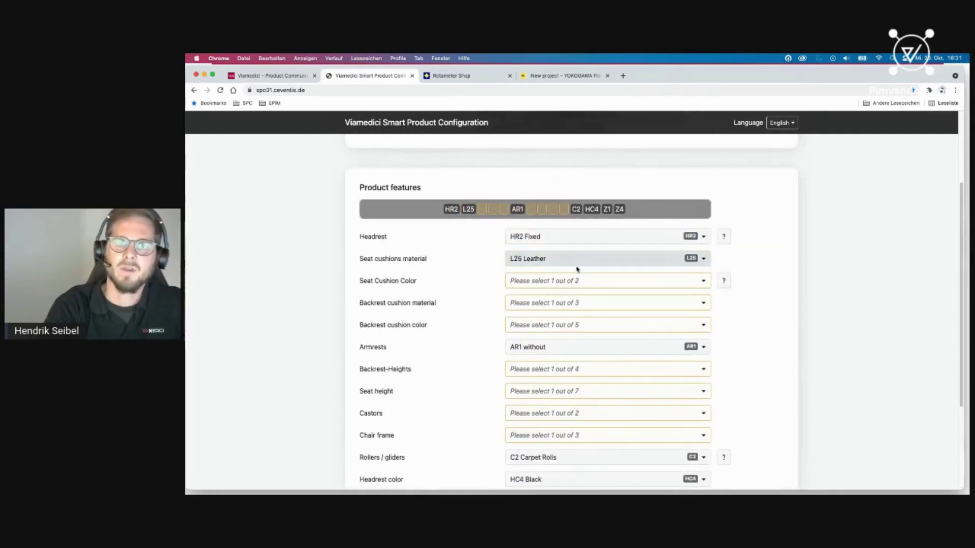
pyautogui.click(701, 281)
pyautogui.click(724, 281)
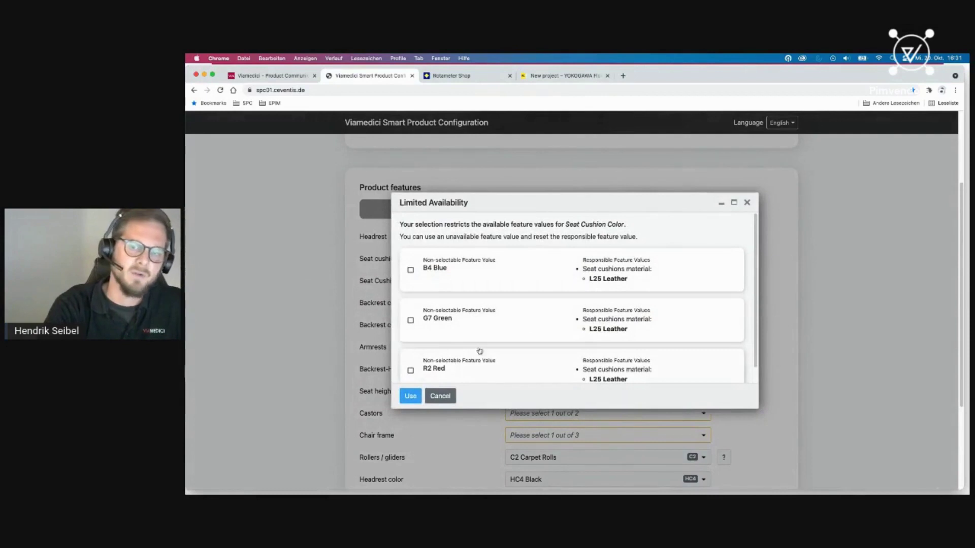
pyautogui.click(747, 202)
pyautogui.click(577, 289)
pyautogui.click(571, 297)
# - Set the backrest cushion material to J23 Leather
pyautogui.click(561, 303)
pyautogui.click(541, 335)
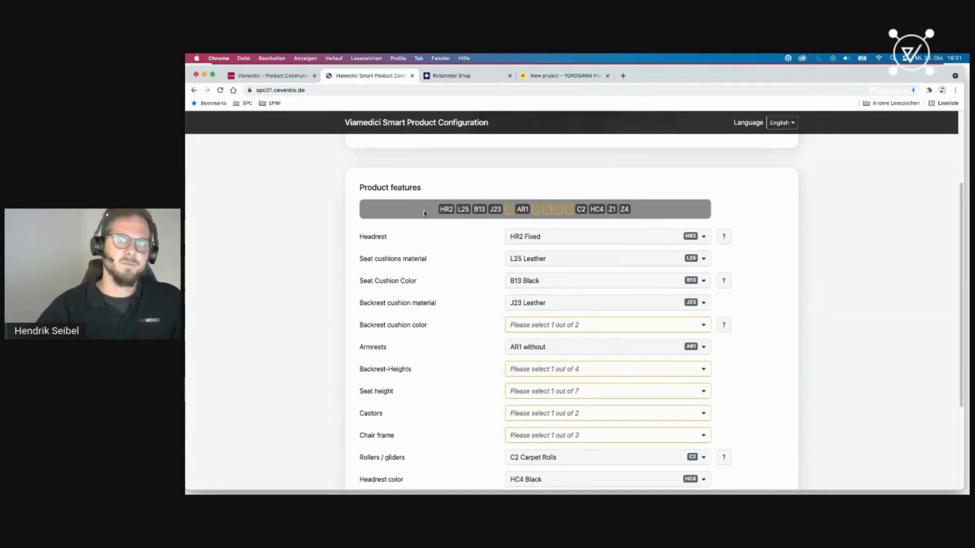
pyautogui.scroll(3, 424, 213)
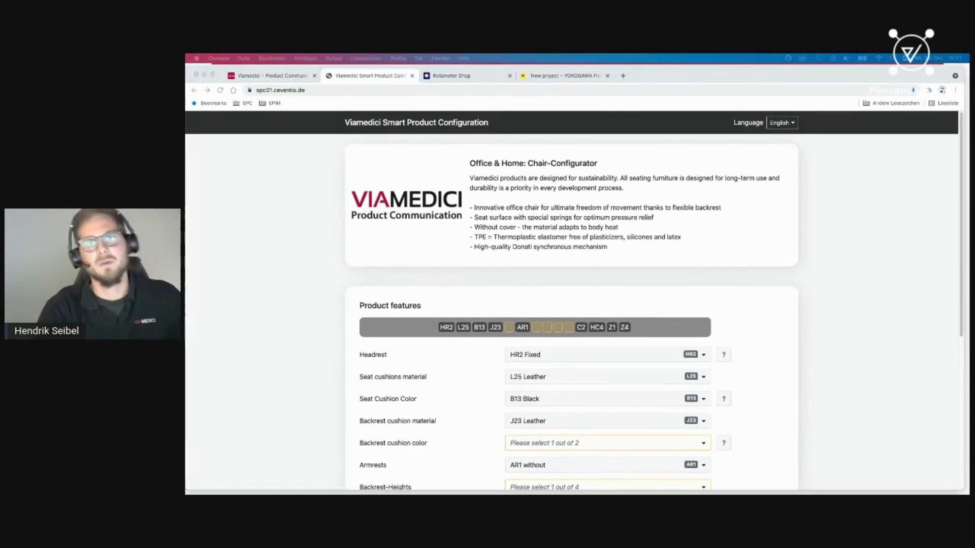
# - Switch to the Rotameter Shop browser tab
pyautogui.click(441, 76)
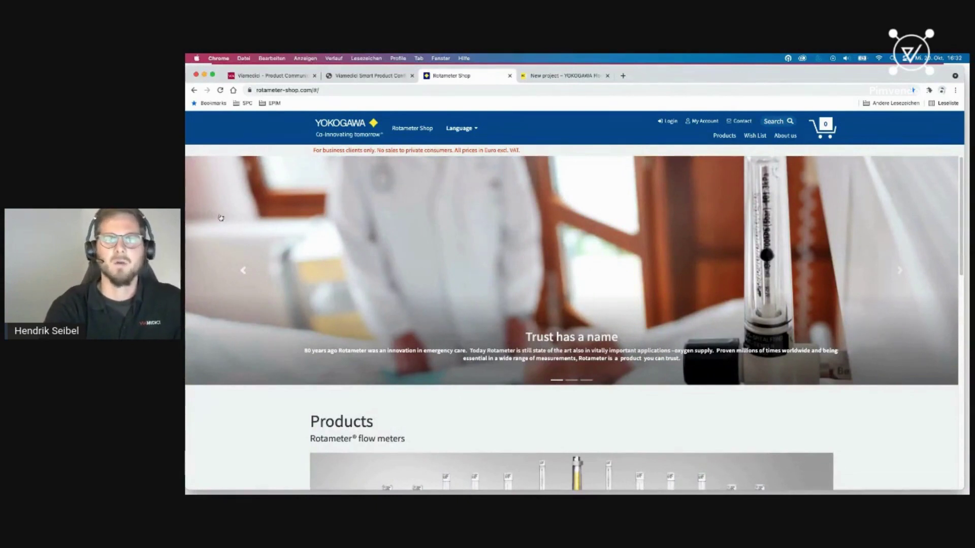
# - Open the preconfigured flowmeters product finder from the shop home page
pyautogui.scroll(-5, 470, 271)
pyautogui.scroll(-1, 470, 271)
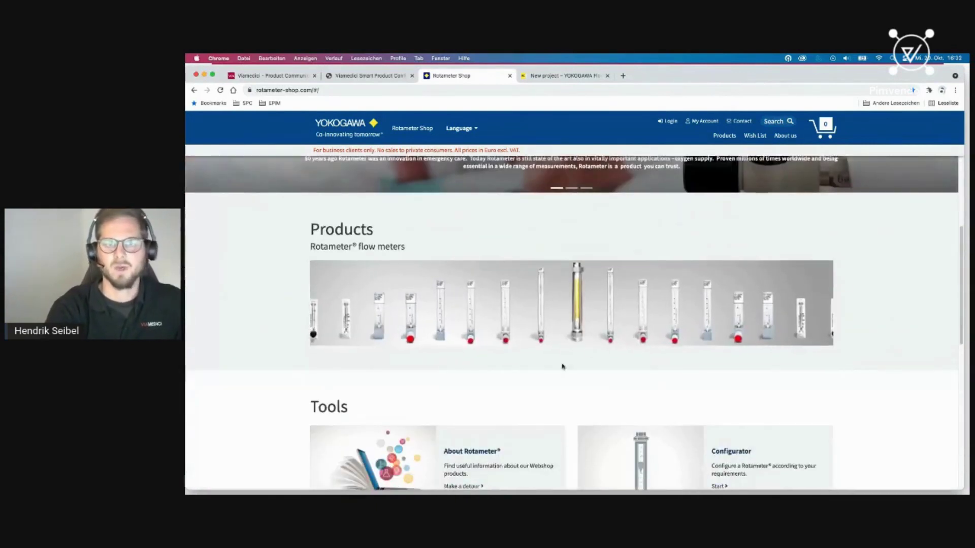
pyautogui.click(518, 322)
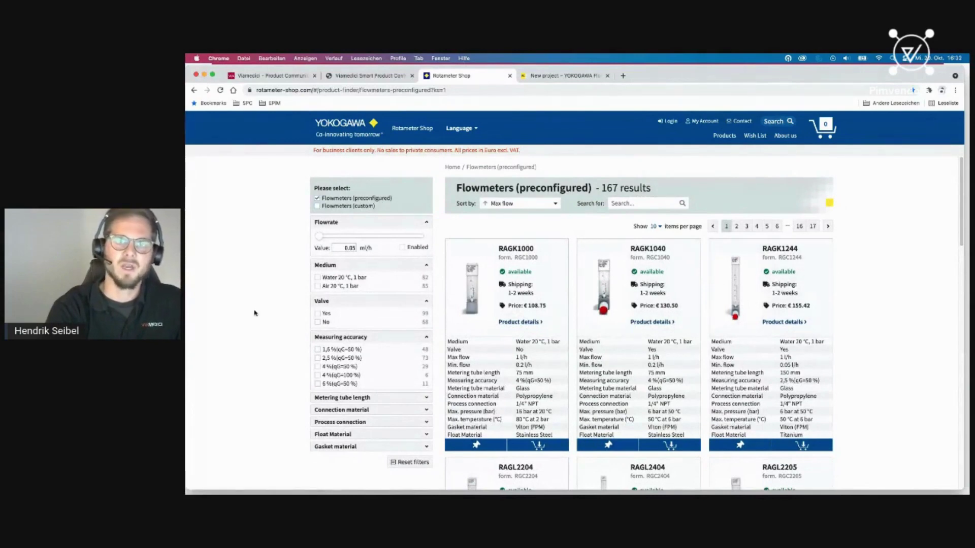
# - Filter to 1,6 % measuring accuracy with a valve and open the RAGL2404 product page
pyautogui.scroll(-1, 251, 325)
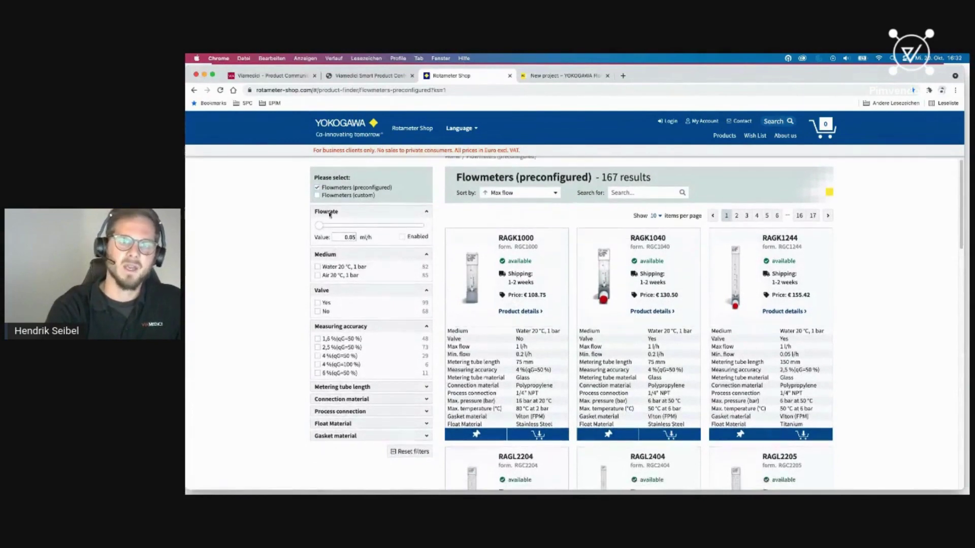
pyautogui.click(317, 338)
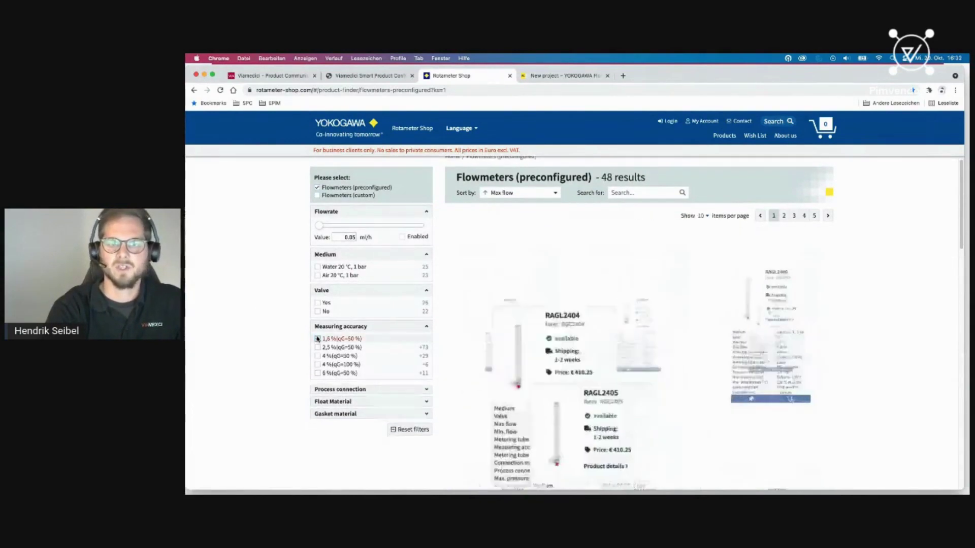
pyautogui.click(317, 304)
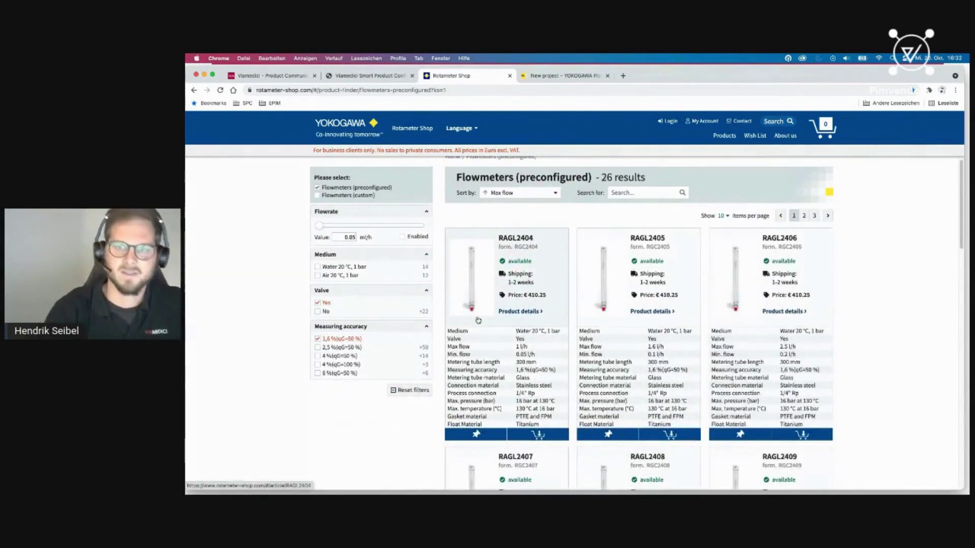
pyautogui.click(508, 259)
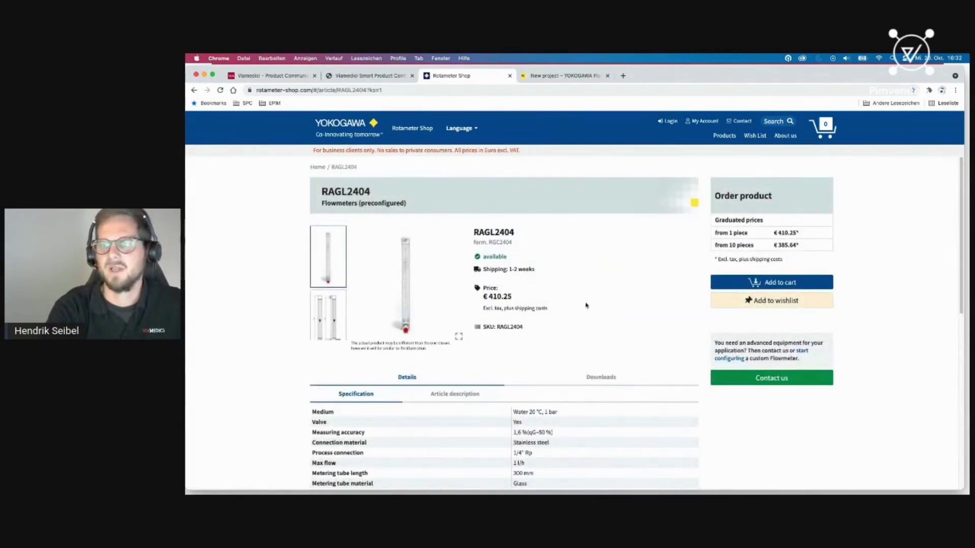
# - Add one RAGL2404 (€410.25) to the cart, view the cart, then go back to the product finder
pyautogui.click(799, 283)
pyautogui.click(820, 282)
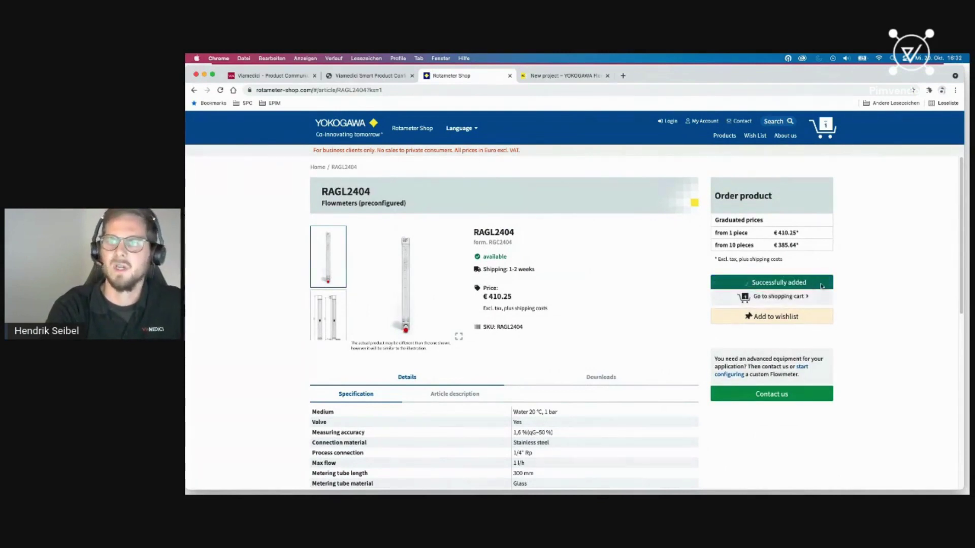
pyautogui.click(796, 300)
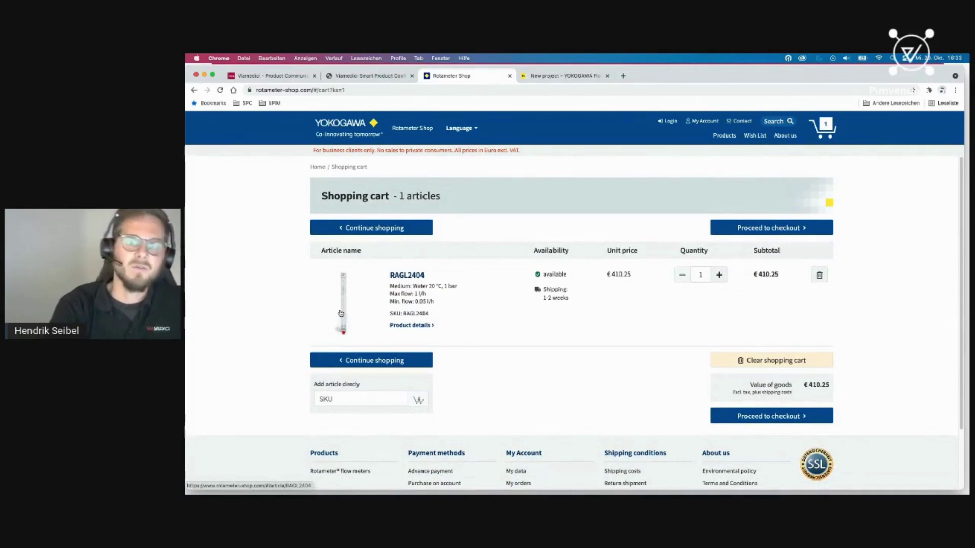
pyautogui.click(350, 229)
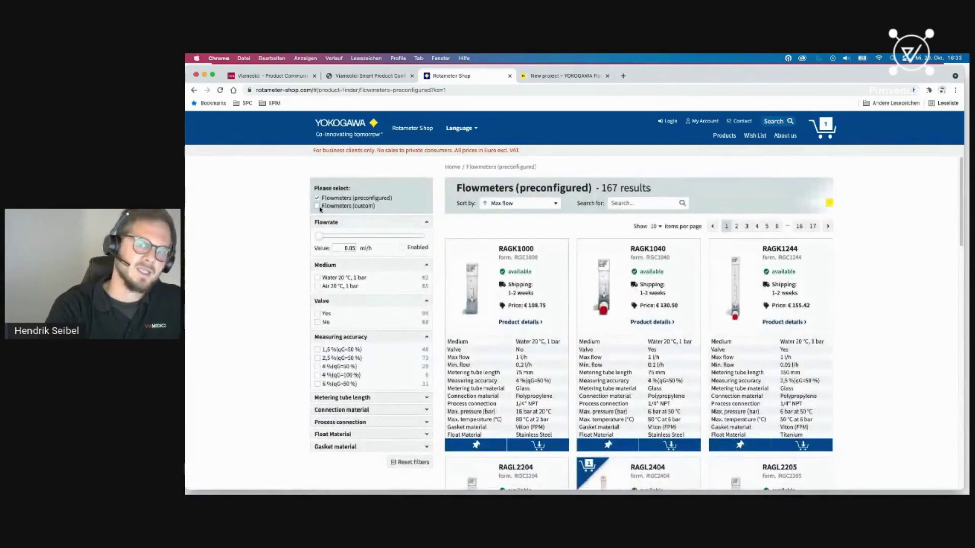
# - Switch to custom flowmeters, log in, and keep all glass VA meters as the product line
pyautogui.click(317, 206)
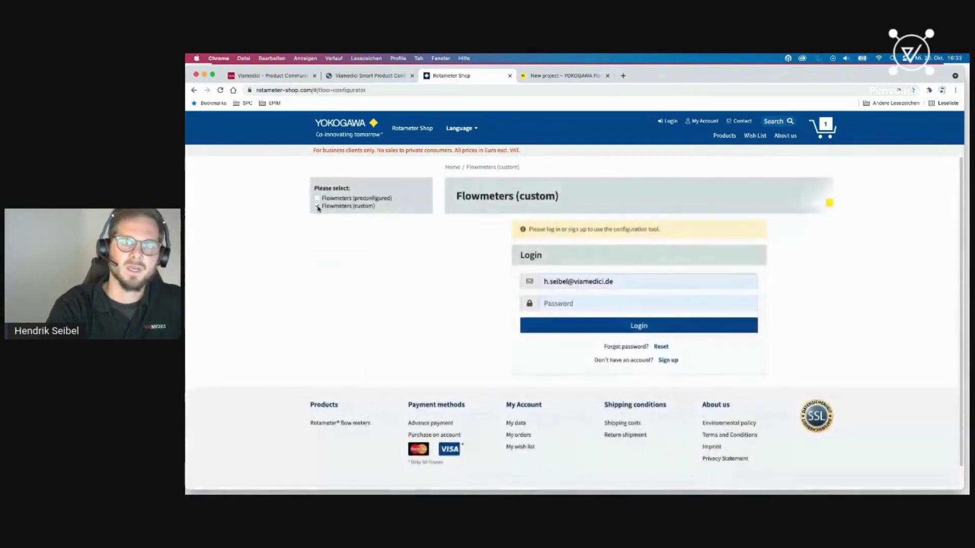
pyautogui.click(638, 330)
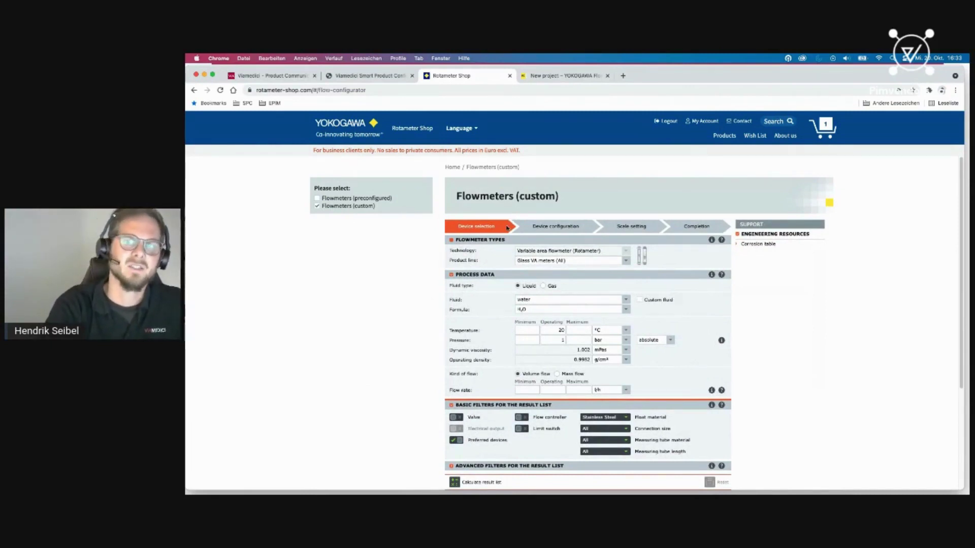
pyautogui.click(543, 260)
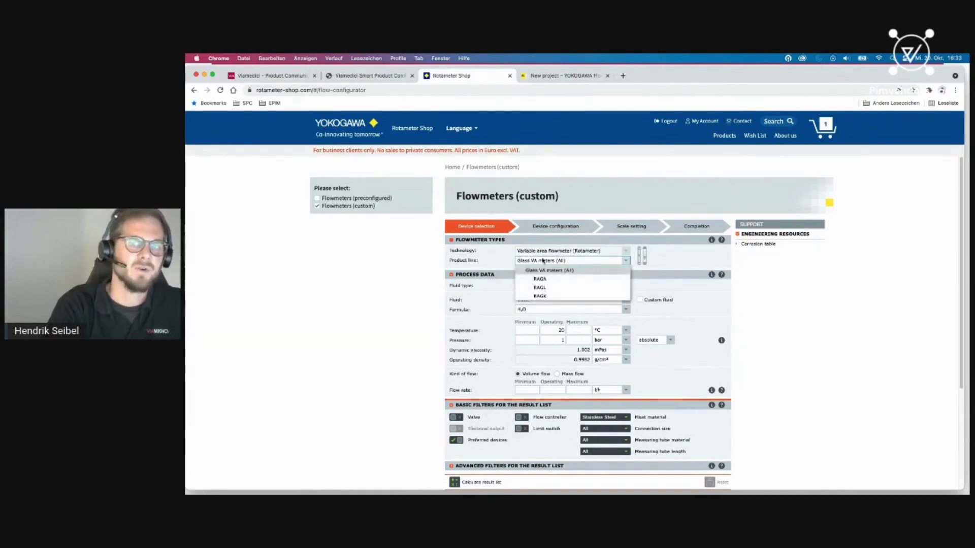
pyautogui.click(543, 261)
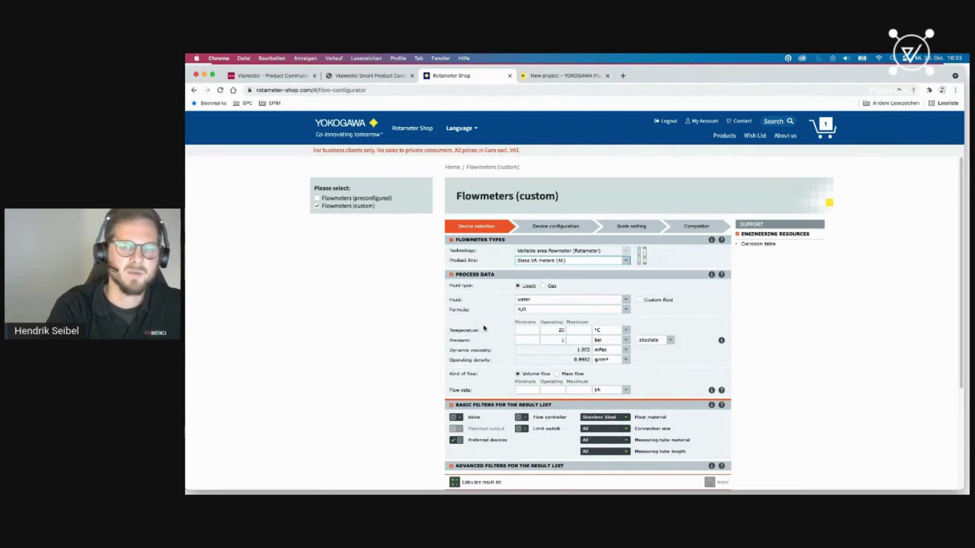
# - Enter 150 l/h as maximum flow rate and compare the first three matching devices
pyautogui.click(585, 390)
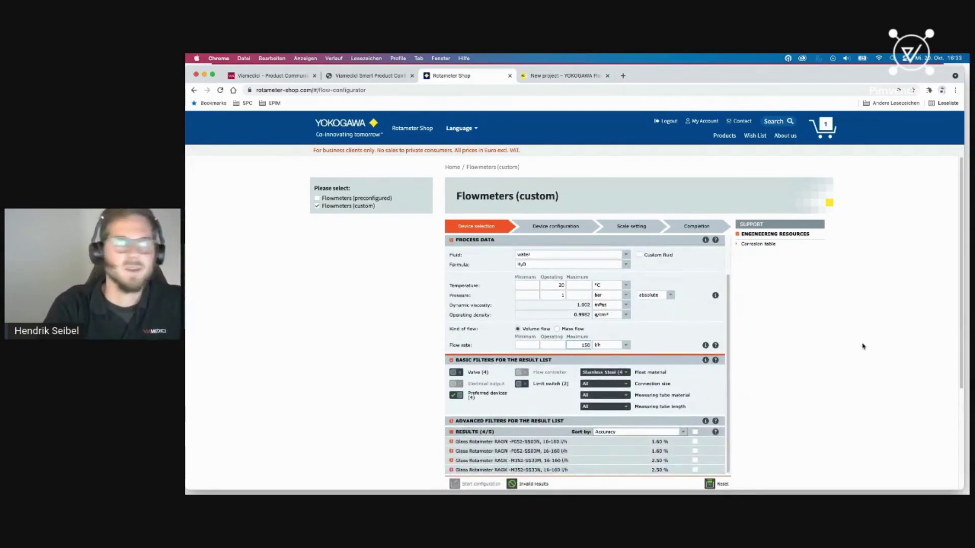
pyautogui.scroll(-1, 843, 365)
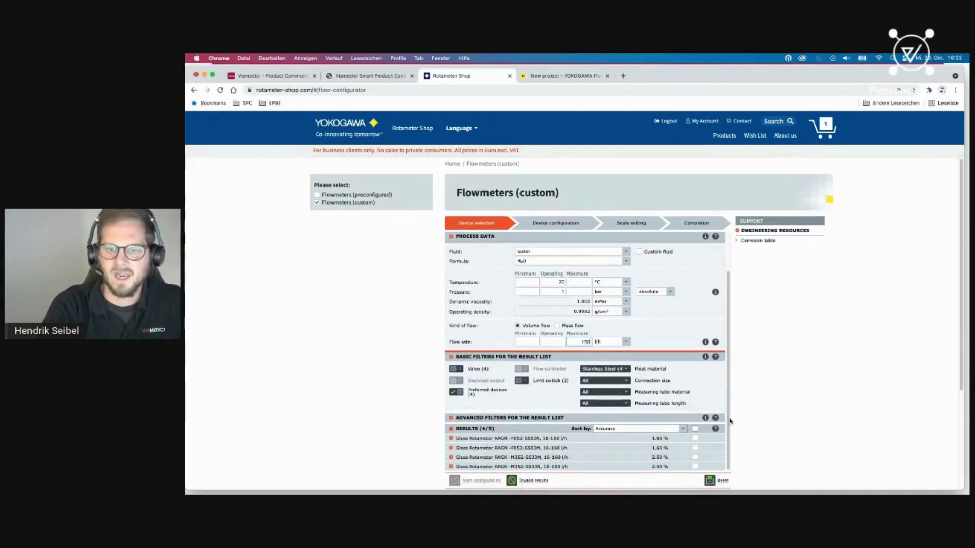
pyautogui.click(694, 438)
pyautogui.click(694, 448)
pyautogui.click(694, 457)
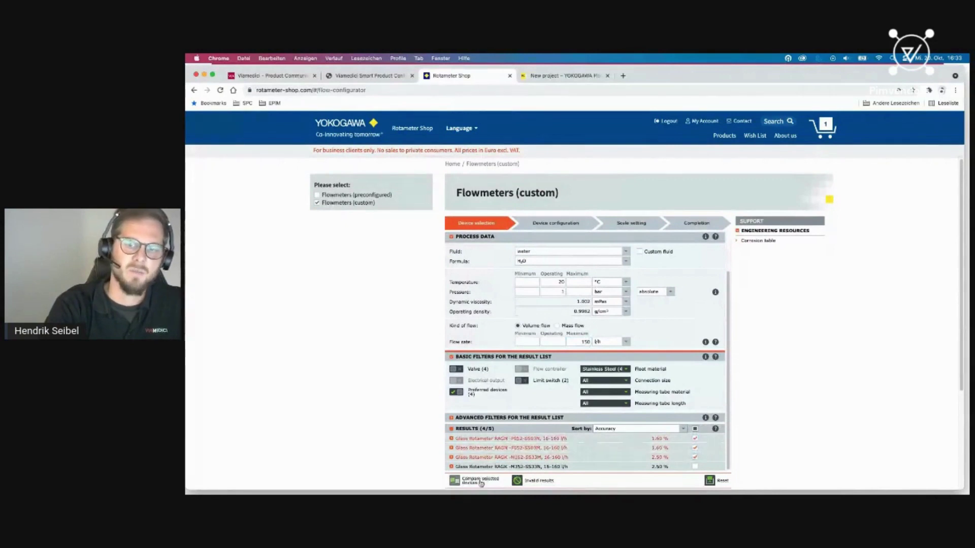
pyautogui.click(479, 481)
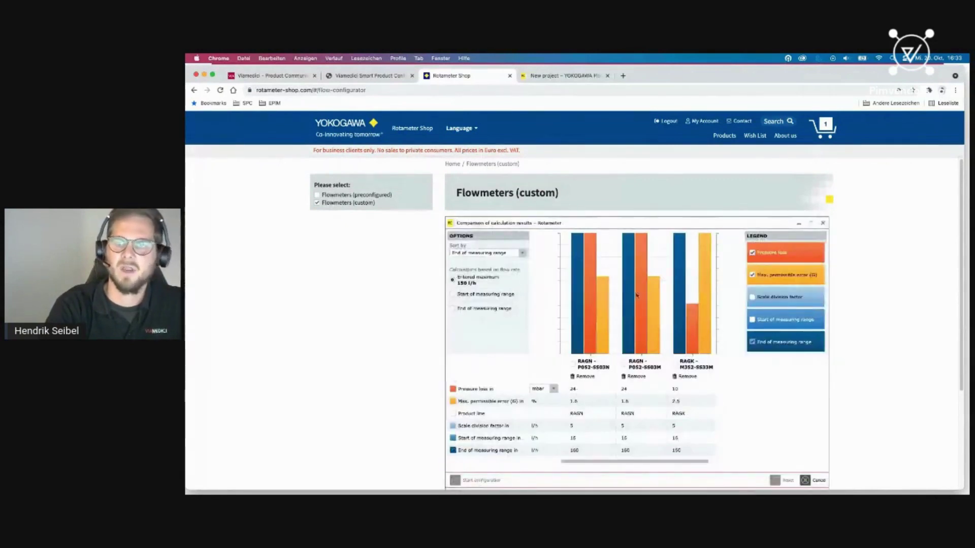
# - Choose the first RAGN device in the comparison and start configuring it
pyautogui.moveTo(678, 352)
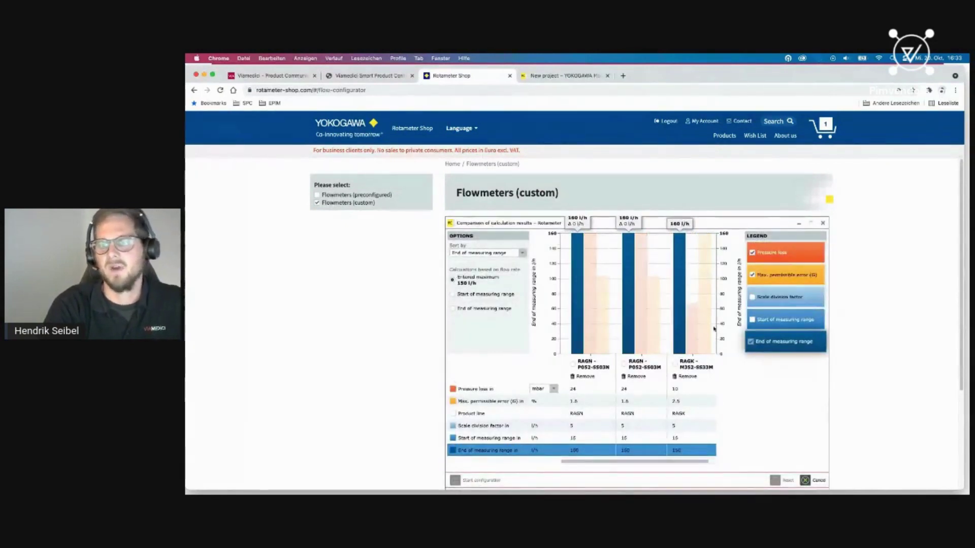
pyautogui.click(573, 364)
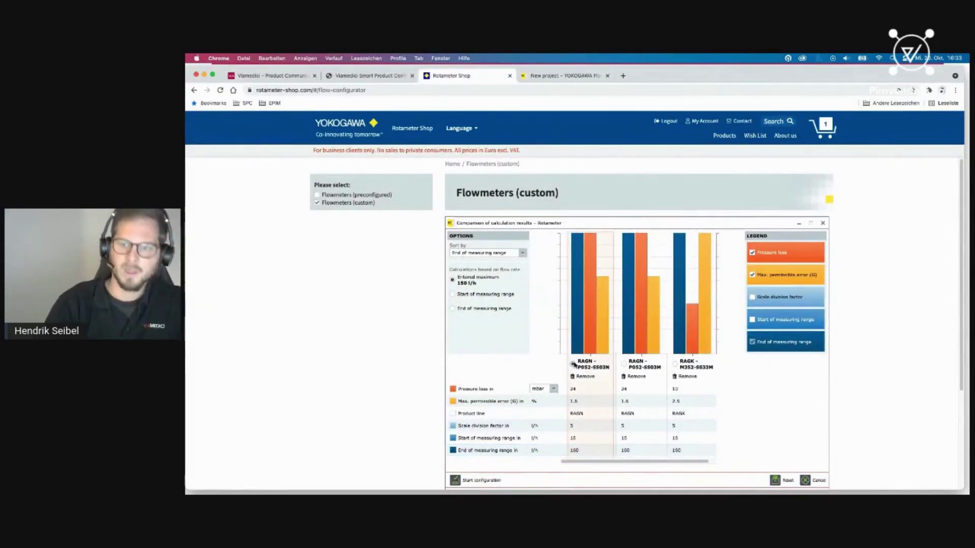
pyautogui.click(467, 480)
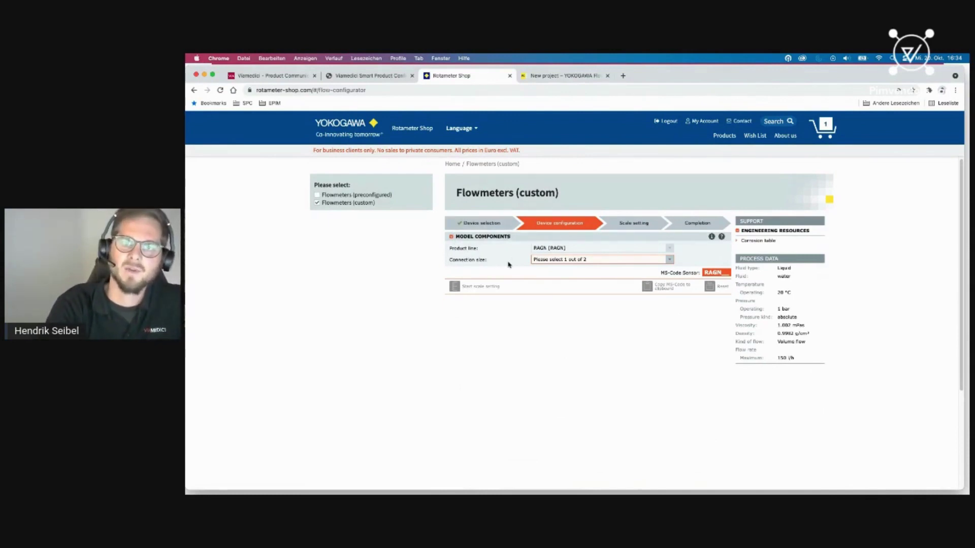
# - Set the RAGN connection size to 1 inch [02] with a Thread female G [-G0] process connection
pyautogui.click(557, 259)
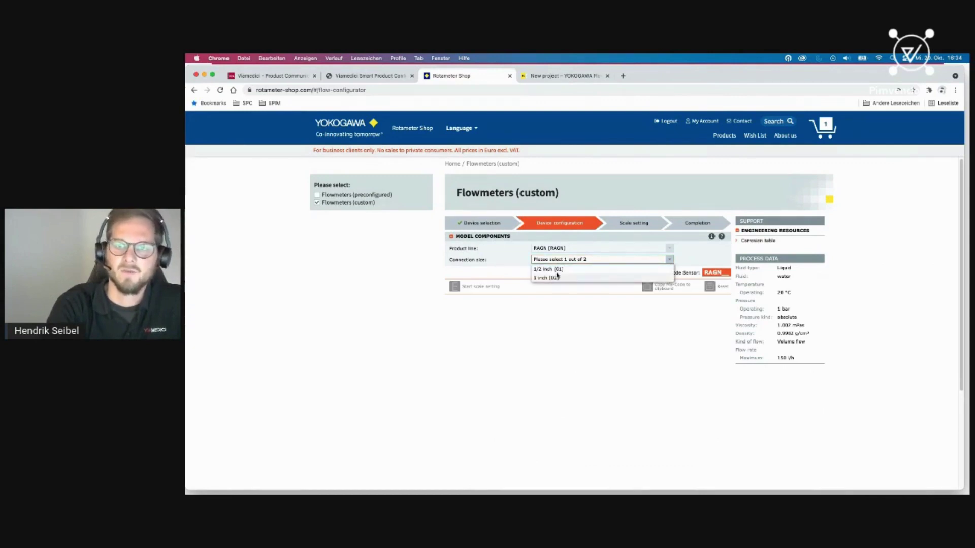
pyautogui.click(555, 278)
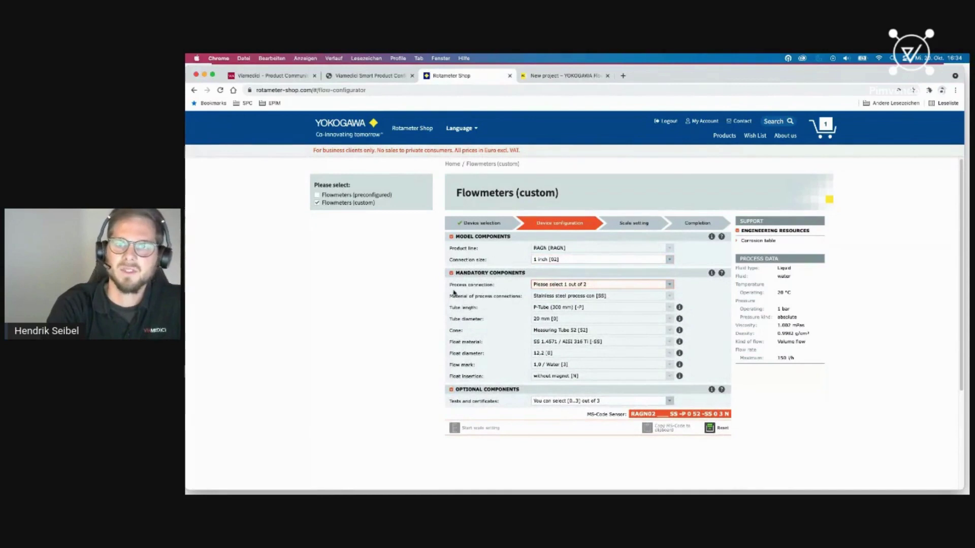
pyautogui.click(569, 286)
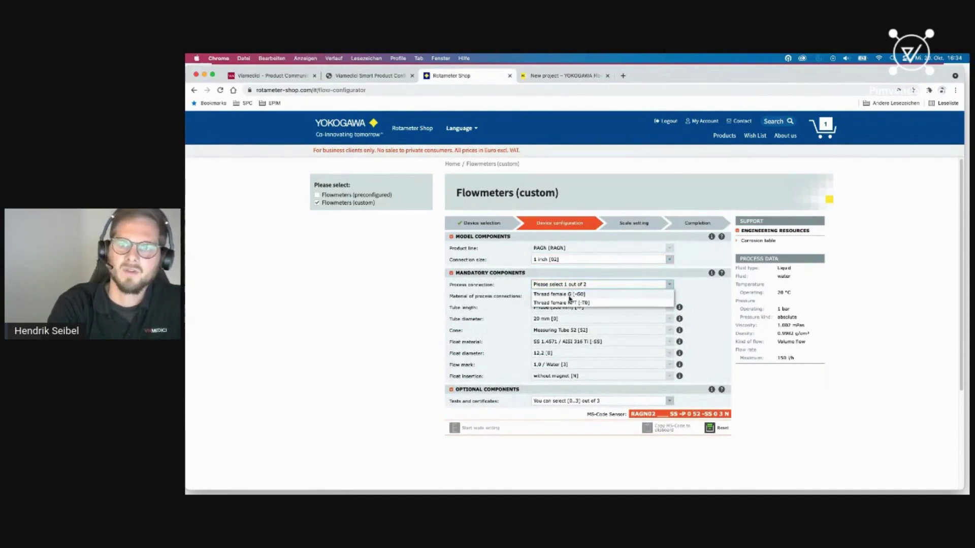
pyautogui.click(569, 295)
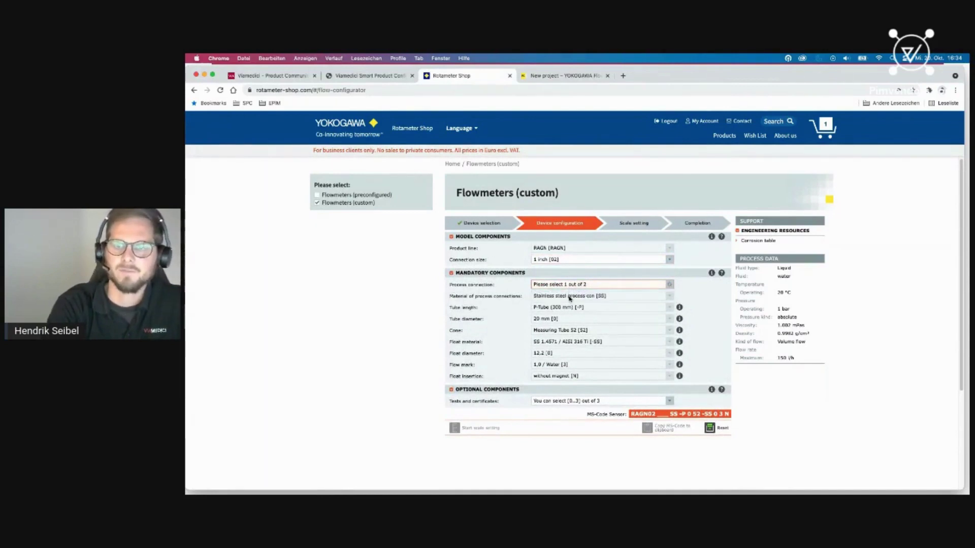
# - Add the /P2 and /P3 certificates under Tests and certificates
pyautogui.click(552, 402)
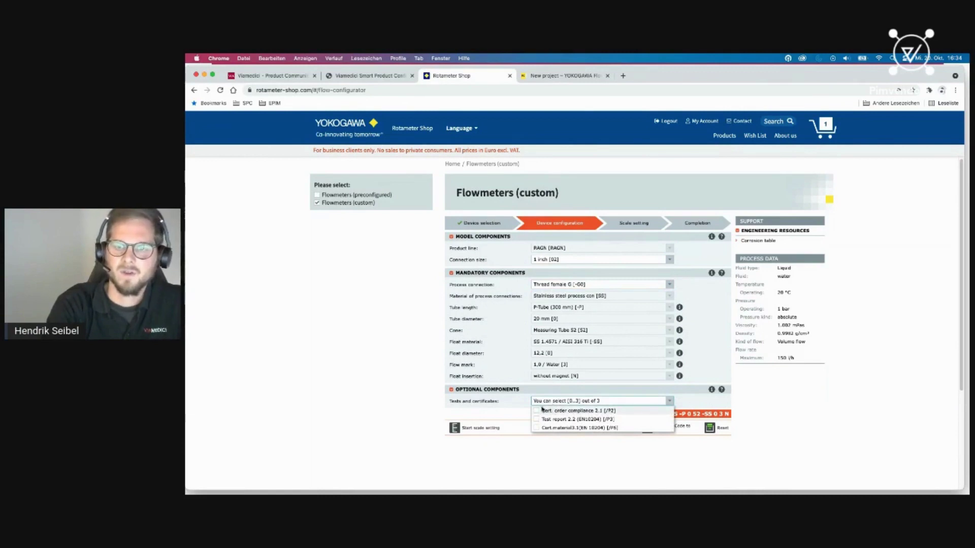
pyautogui.click(541, 411)
pyautogui.click(539, 402)
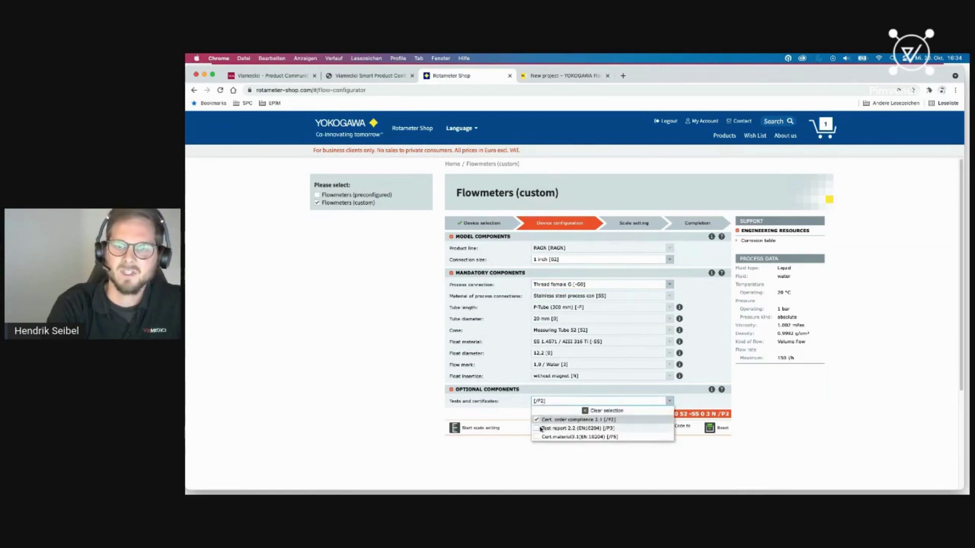
pyautogui.click(539, 428)
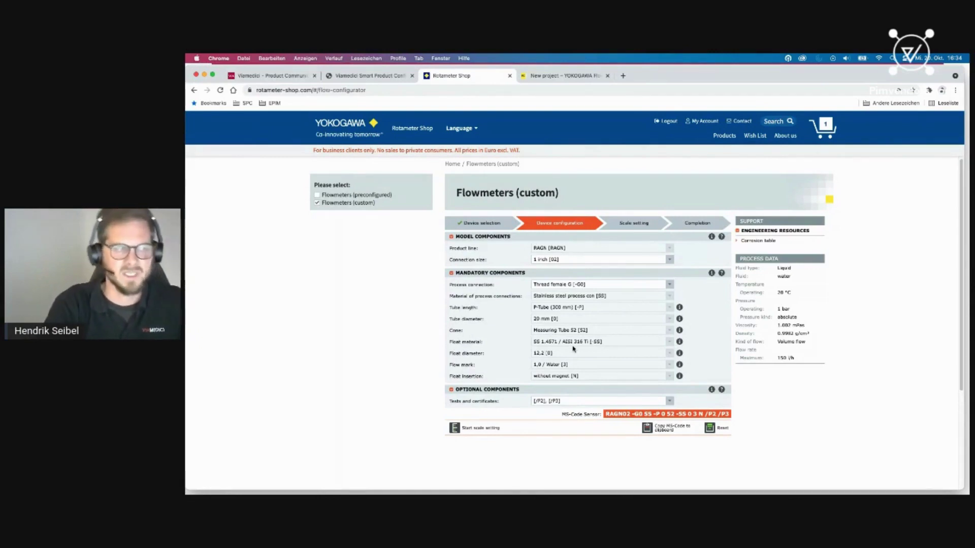
# - Finish scale setting and sizing, then add RAGN02-G0SS-P0S2-SS0 3N/P2/P3 to the cart at €378.00
pyautogui.click(471, 430)
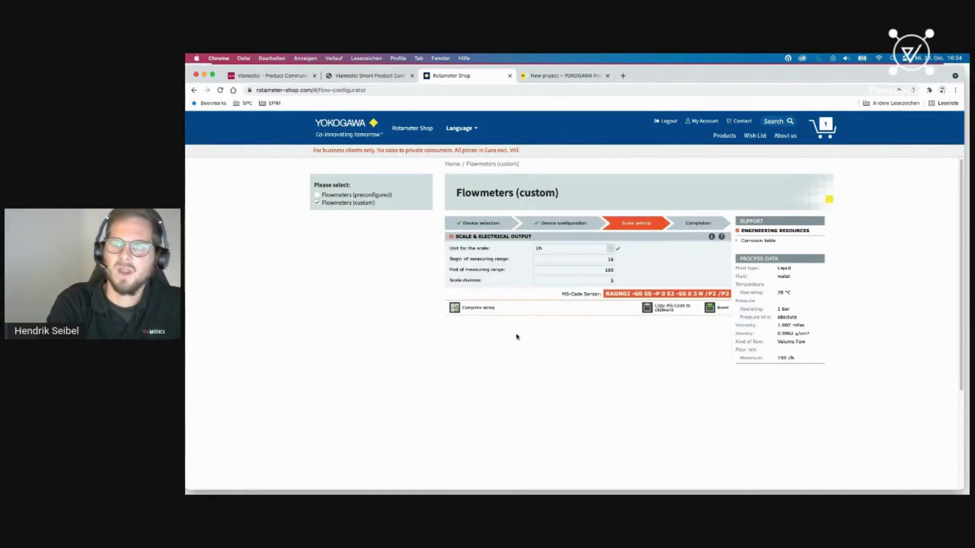
pyautogui.click(473, 311)
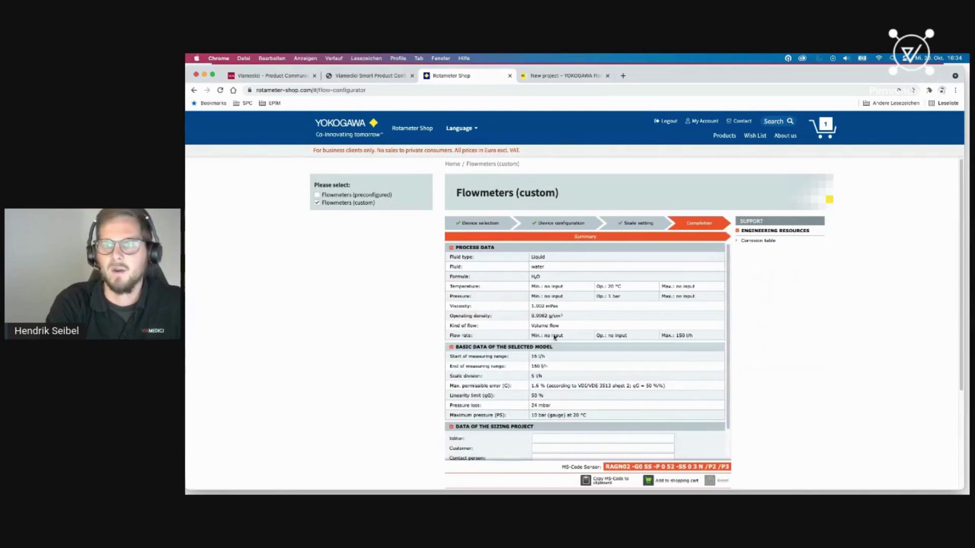
pyautogui.scroll(-1, 599, 375)
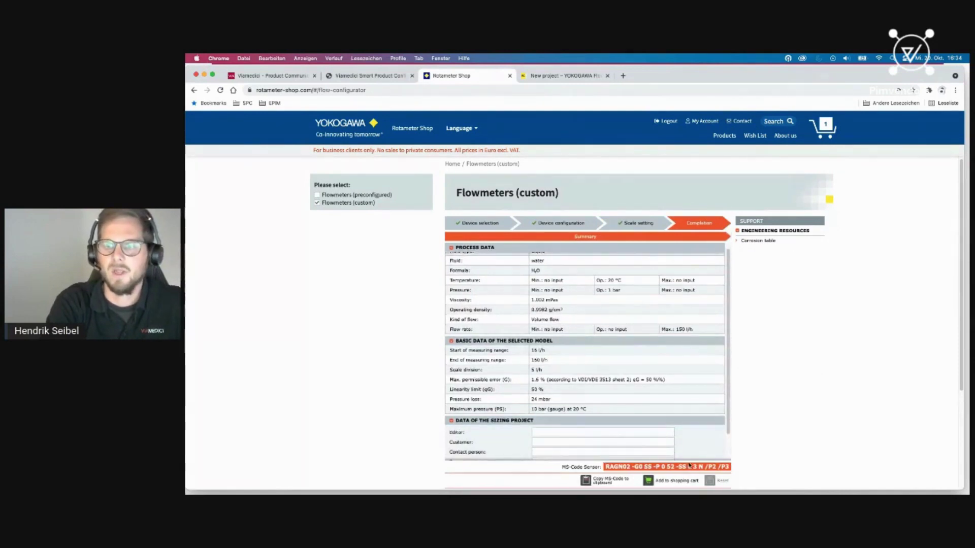
pyautogui.click(665, 485)
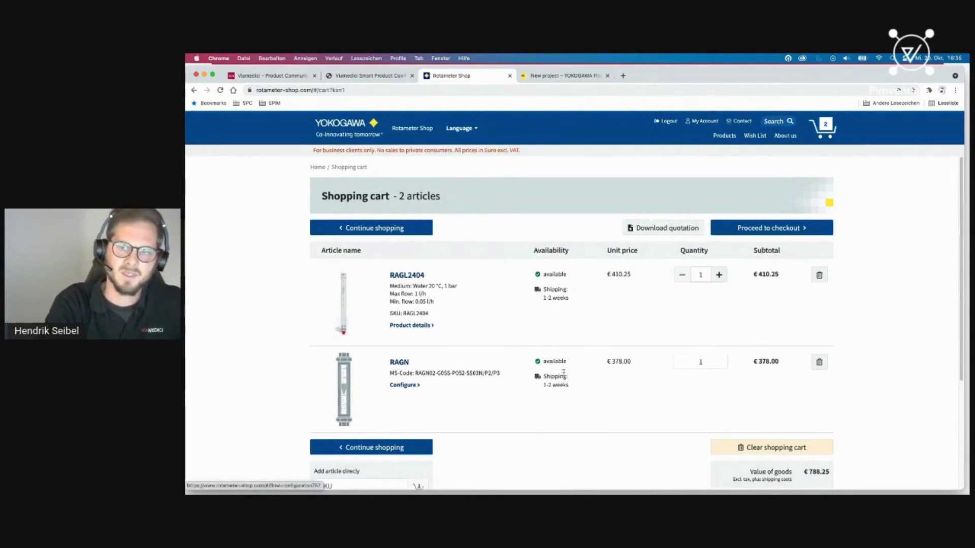
pyautogui.moveTo(613, 362); pyautogui.dragTo(624, 361)
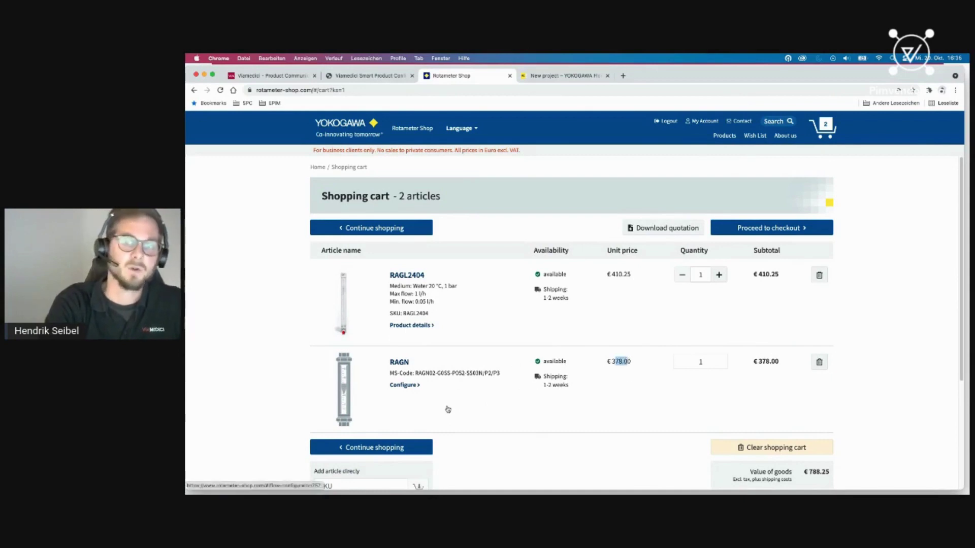
# - Reopen the RAGN and set a 1/2 inch Thread female G connection with only the /P2 certificate
pyautogui.click(405, 385)
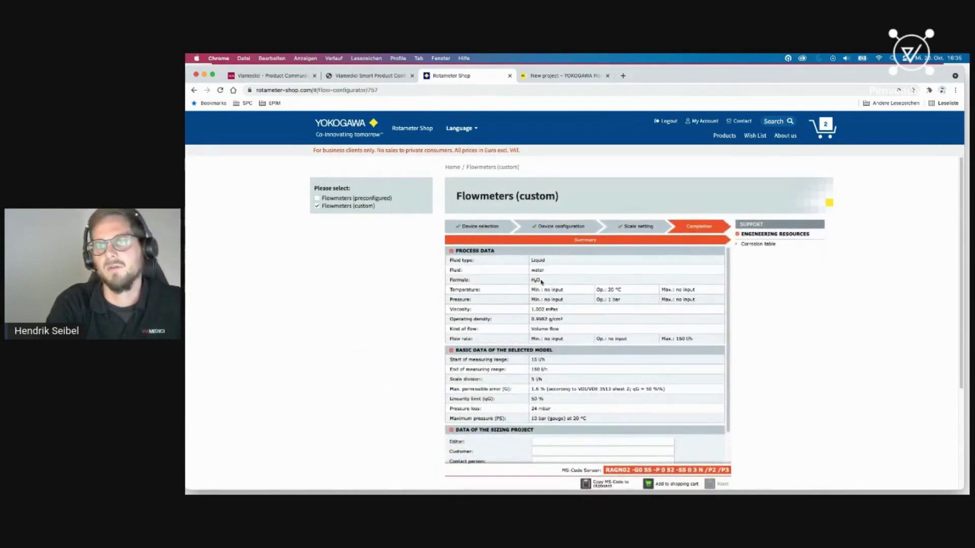
pyautogui.click(547, 226)
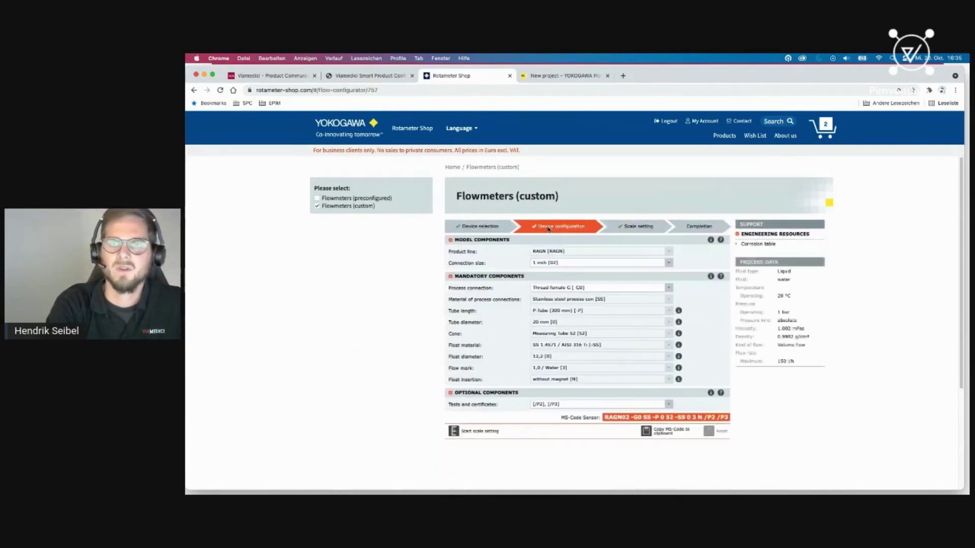
pyautogui.click(550, 263)
pyautogui.click(549, 280)
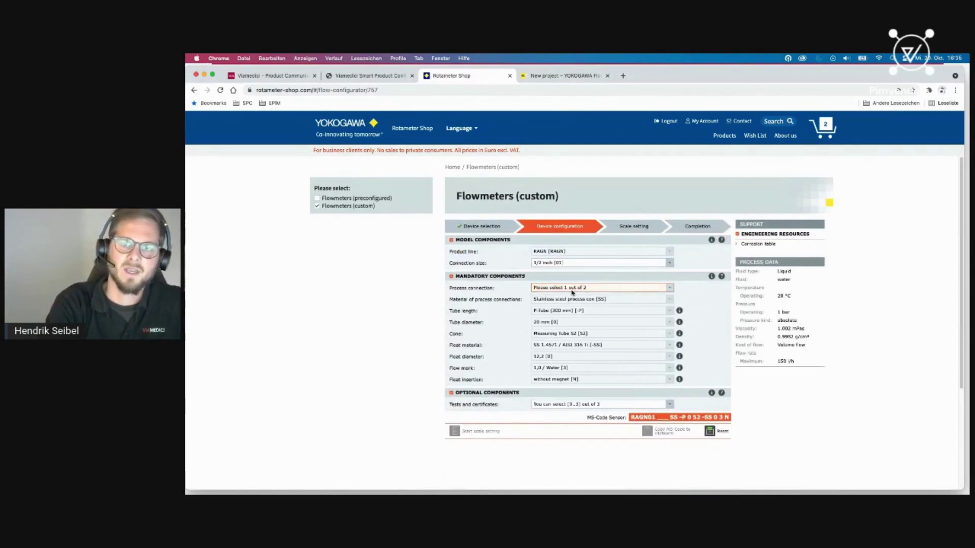
pyautogui.click(572, 292)
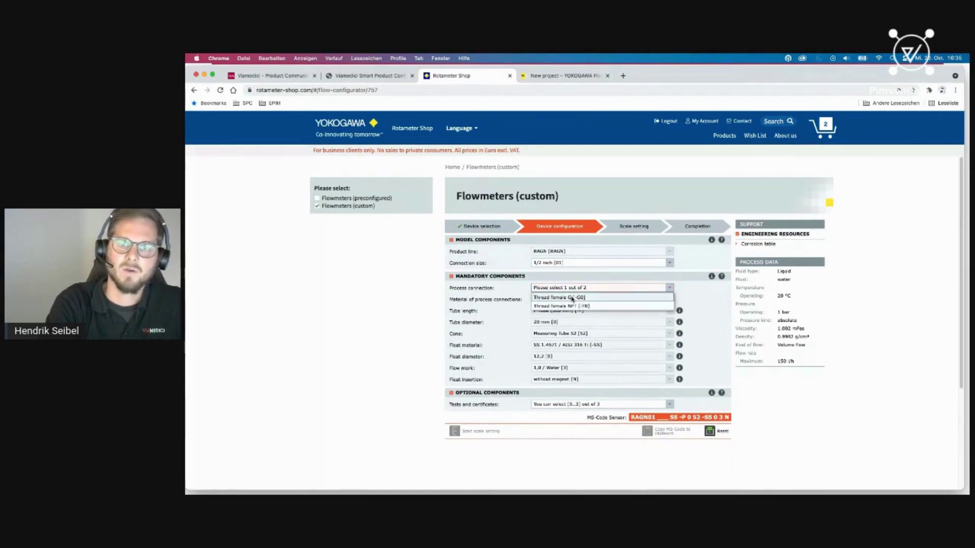
pyautogui.click(572, 299)
pyautogui.click(566, 404)
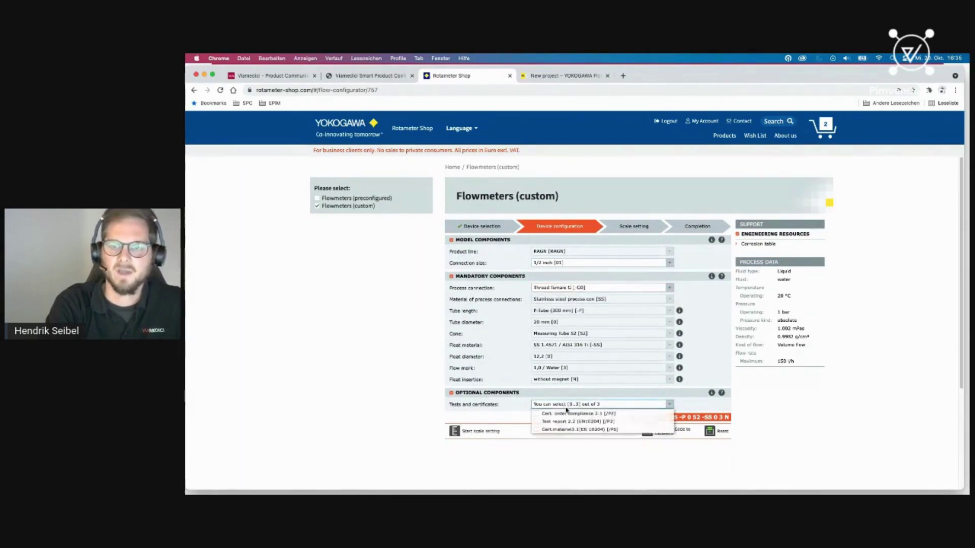
pyautogui.click(550, 414)
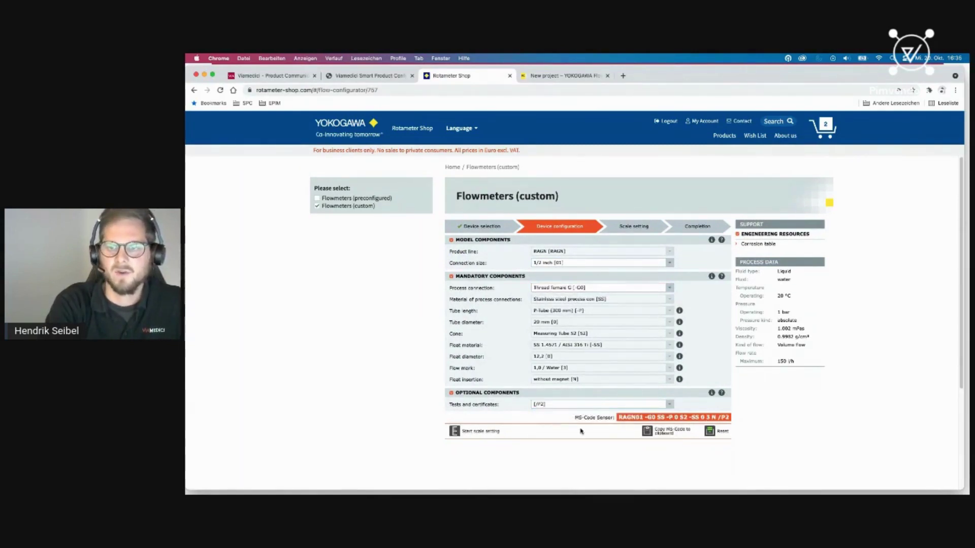
# - Finish scale setting and sizing, then add RAGN01-G0SS-P0S2-SS03N/P2 to the cart at €315.00
pyautogui.click(480, 431)
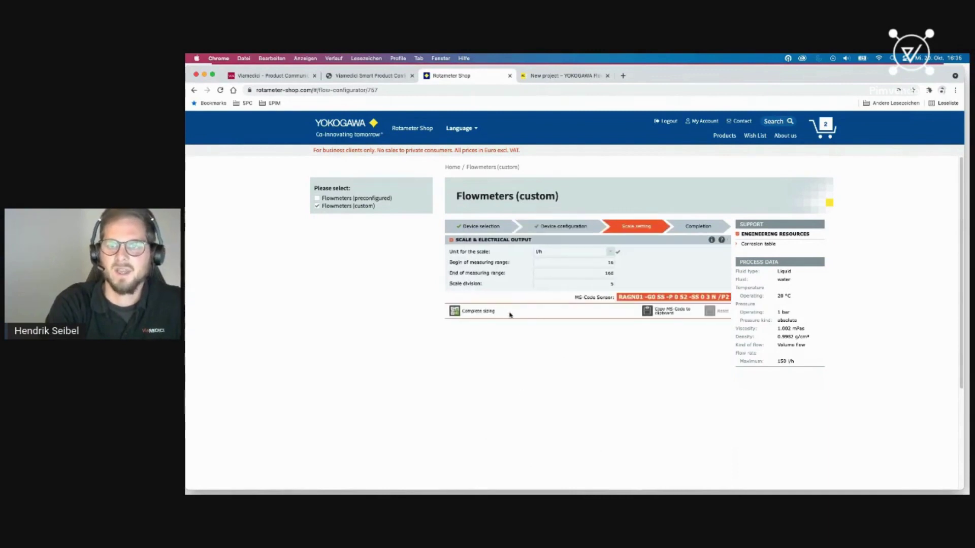
pyautogui.click(477, 311)
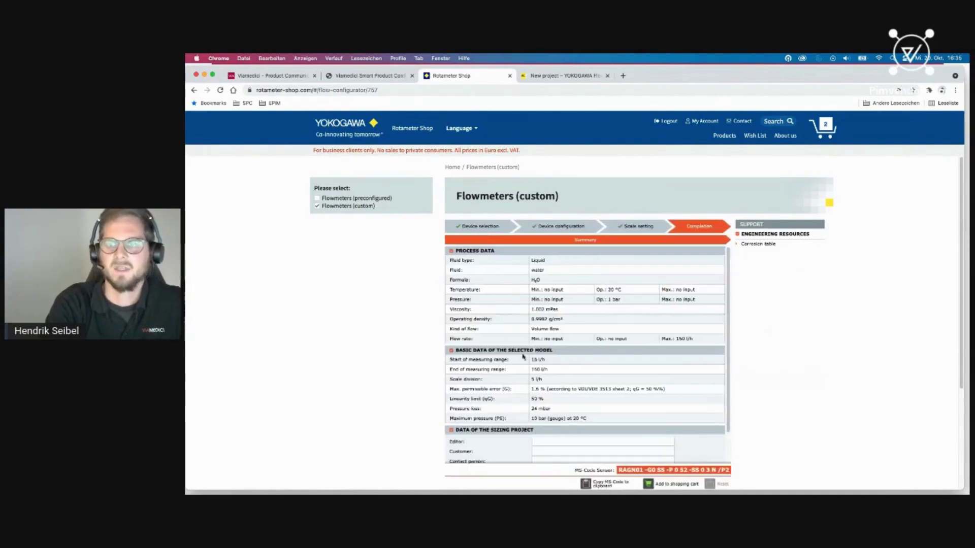
pyautogui.click(658, 484)
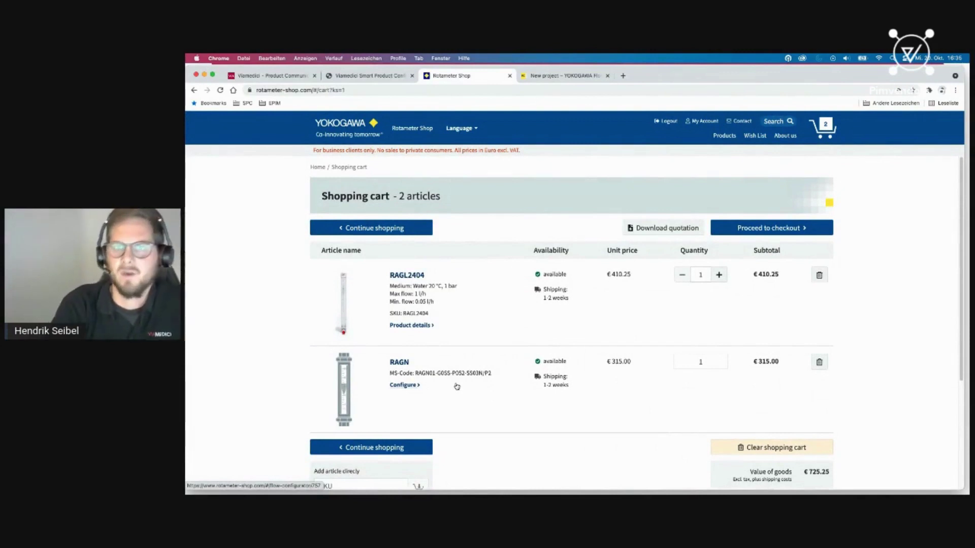
# - Reopen the cart's RAGN configuration, then switch to the 'New project – YOKOGAWA' FlowConfigurator tab
pyautogui.click(414, 388)
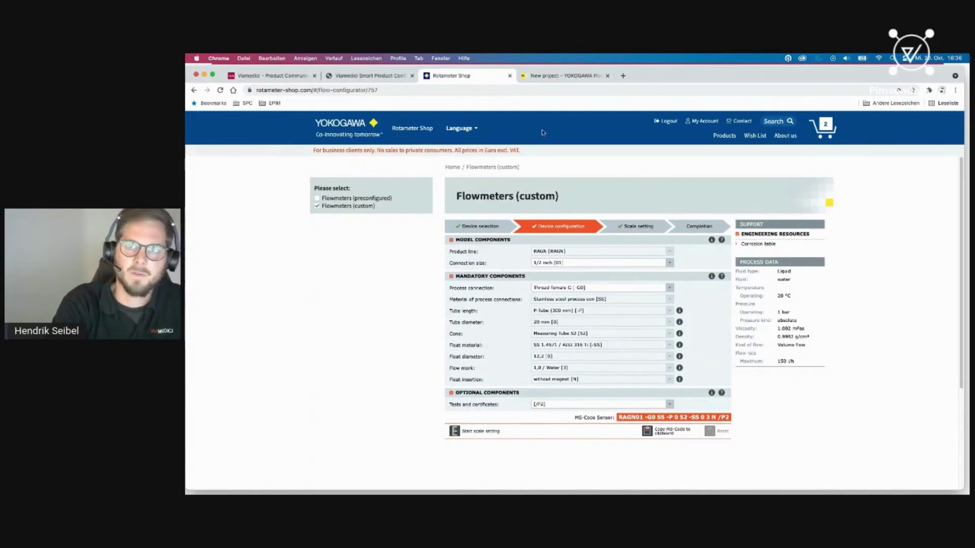
pyautogui.click(561, 77)
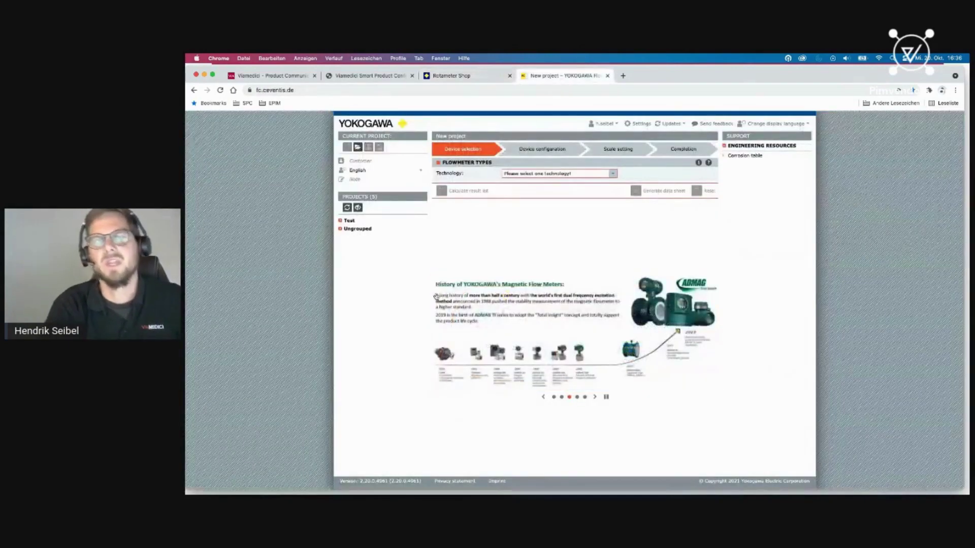
# - Select Coriolis mass flowmeter (Rotamass) technology with the Rotamass TI (All) product line
pyautogui.click(517, 175)
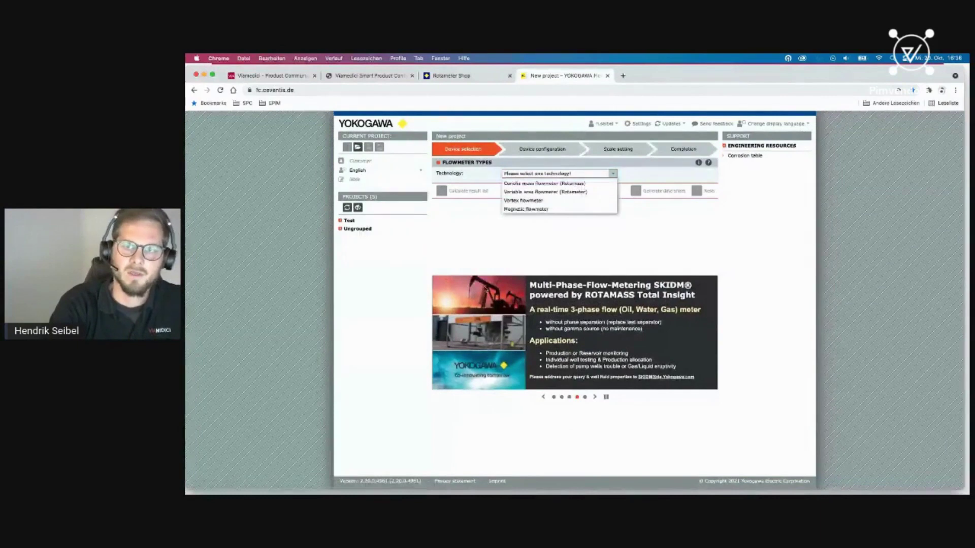
pyautogui.click(473, 225)
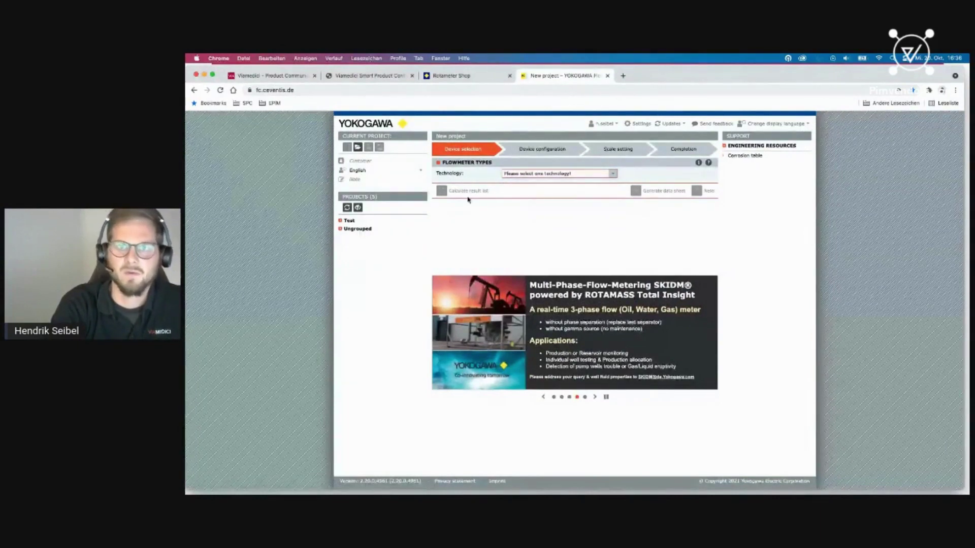
pyautogui.click(536, 175)
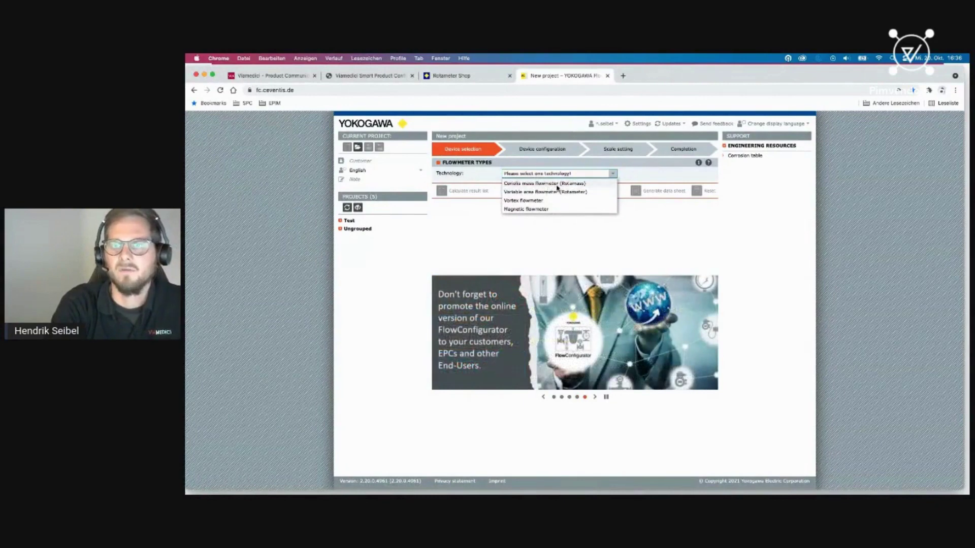
pyautogui.click(555, 183)
pyautogui.click(555, 184)
pyautogui.click(405, 280)
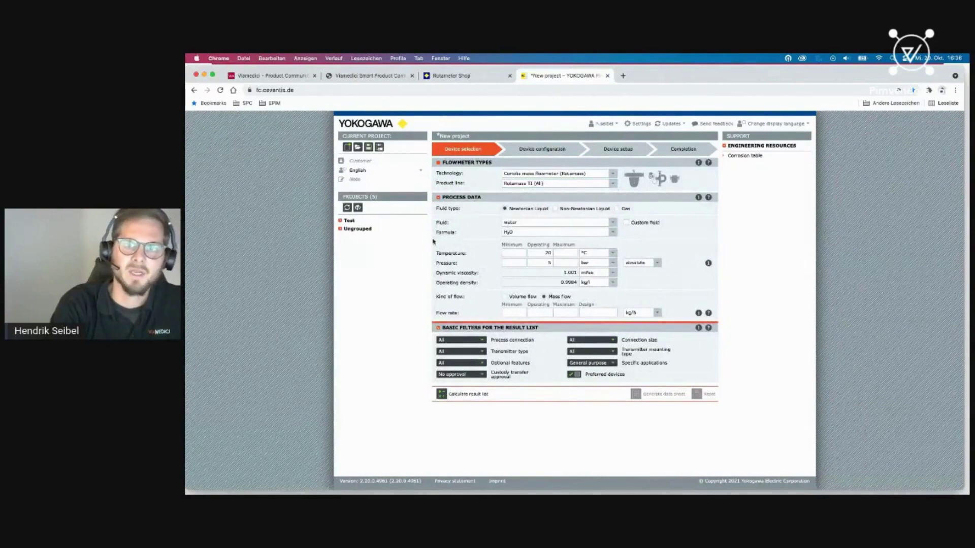
# - Enter a maximum flow rate of 150 kg/h and calculate the matching devices
pyautogui.click(559, 312)
pyautogui.write('150')
pyautogui.press('Return')
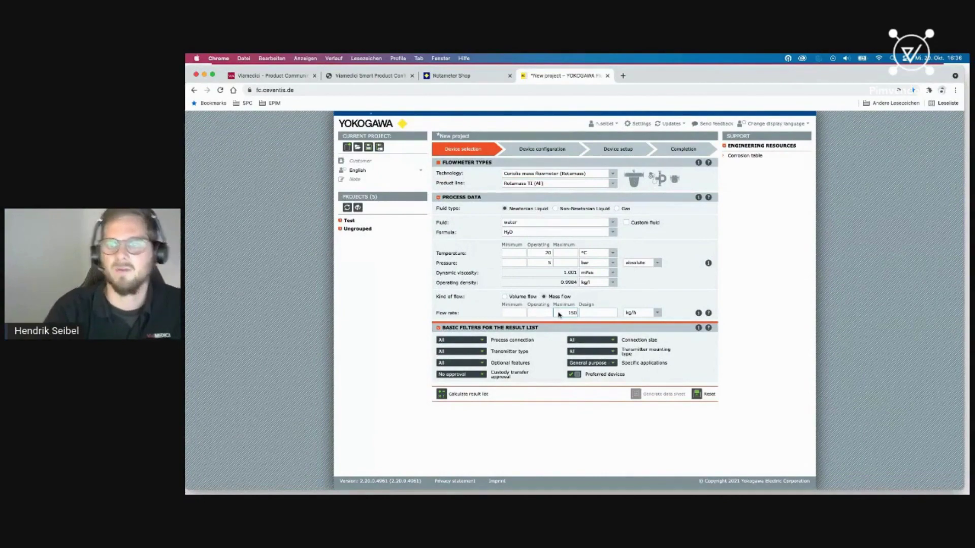
# - Compare the top two results, RCUN10X and RCUN15X, and pick RCUN10X
pyautogui.scroll(3, 693, 228)
pyautogui.click(682, 294)
pyautogui.click(682, 303)
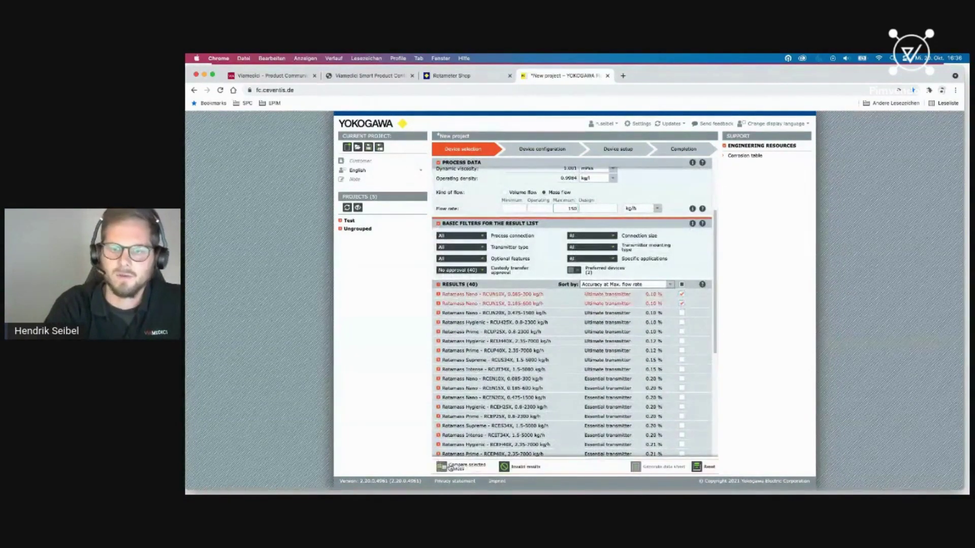
pyautogui.click(442, 466)
pyautogui.click(446, 304)
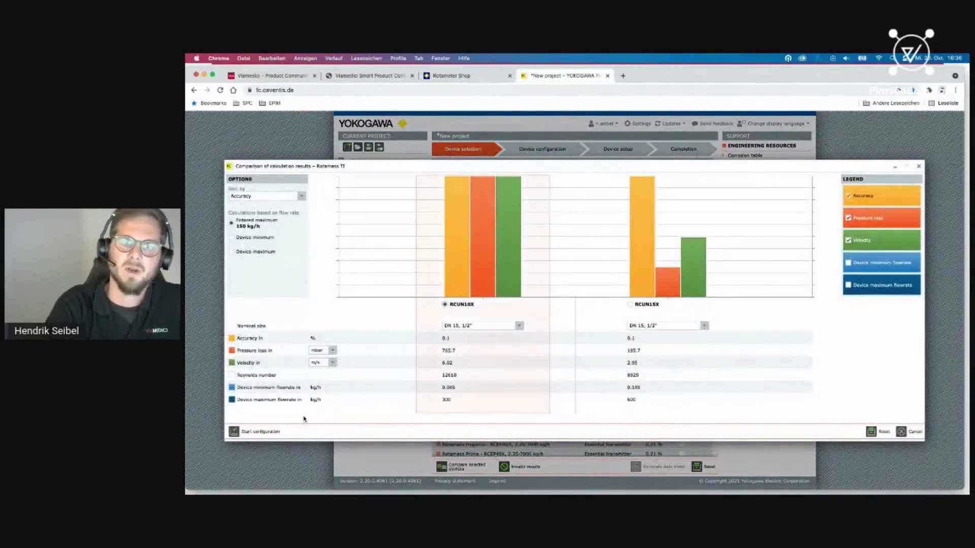
# - Configure RCUN10X with a ¼" G female thread [-06TG9] connection and view why custom install lengths are blocked
pyautogui.click(256, 432)
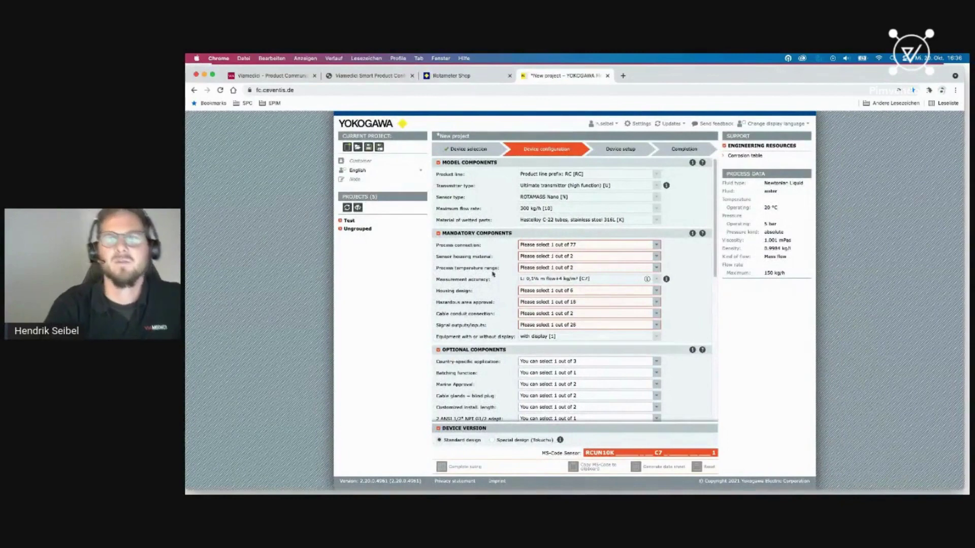
pyautogui.click(540, 246)
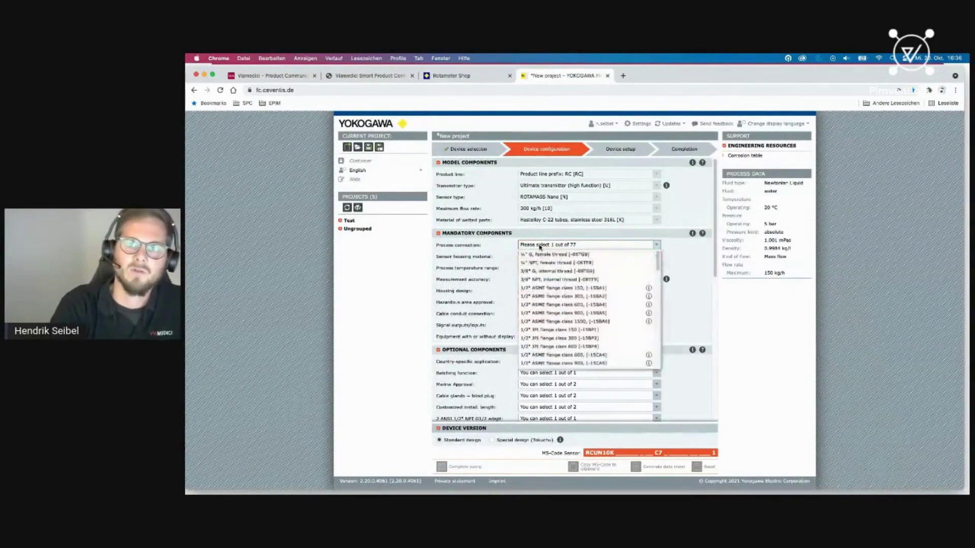
pyautogui.click(541, 255)
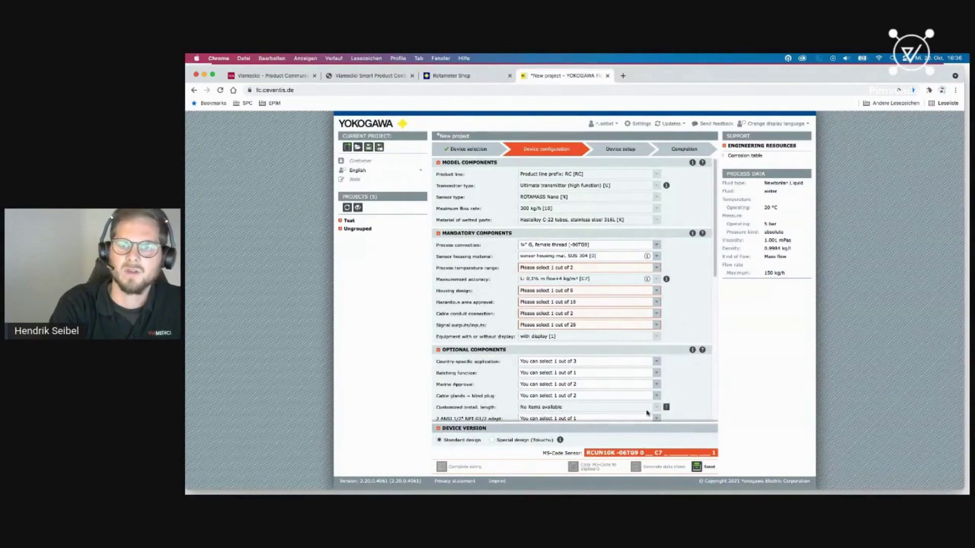
pyautogui.click(666, 408)
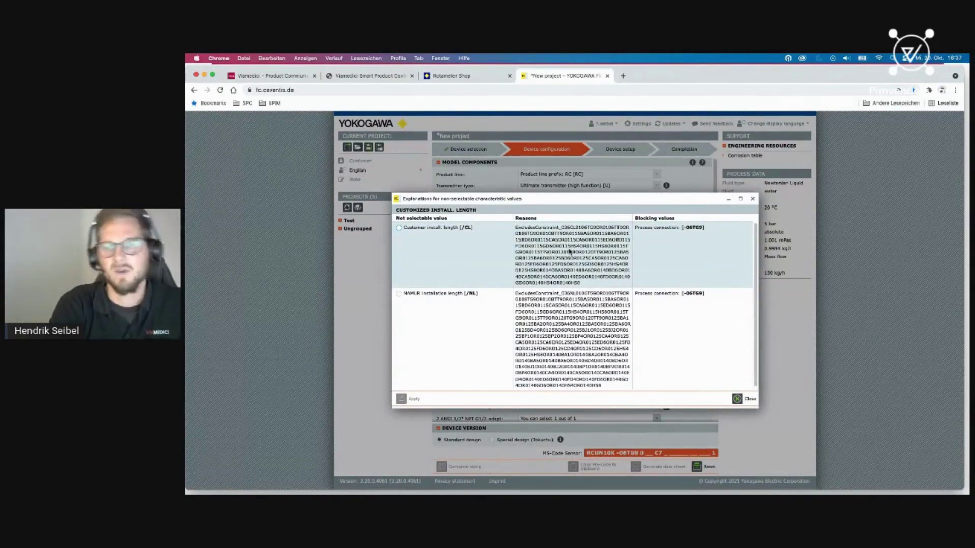
# - Close the blocked install-length explanations and return to the Chair-Configurator slide
pyautogui.click(752, 198)
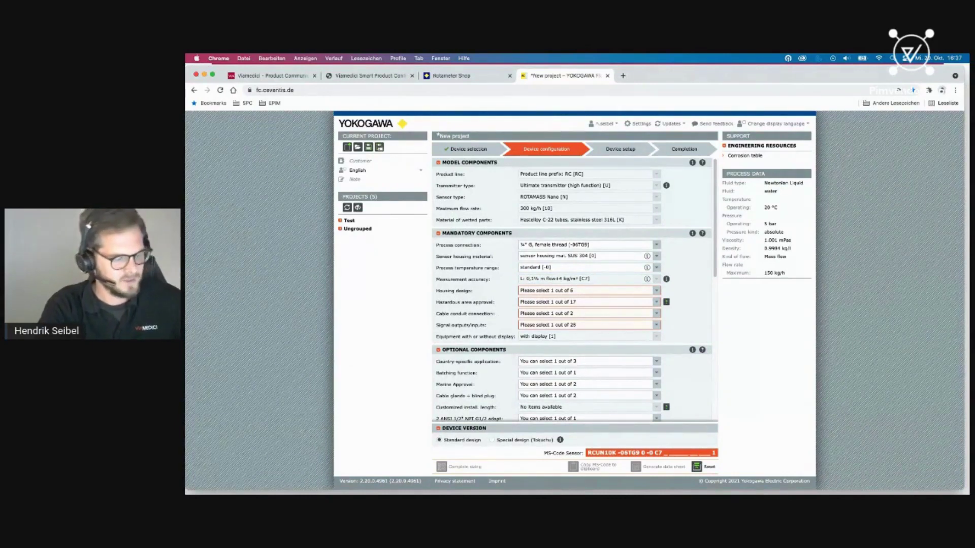
pyautogui.press('super+Tab')
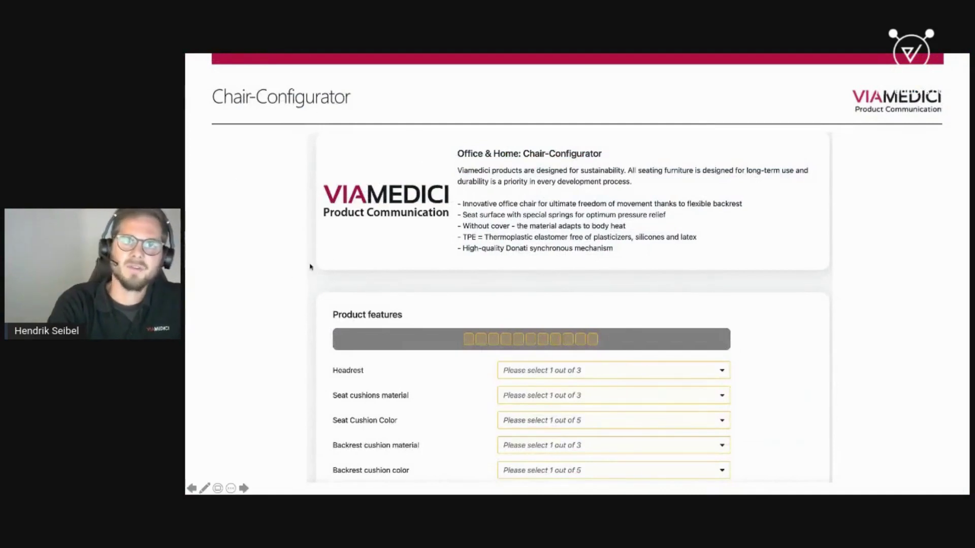
# - Advance through the Shop-Configurator and Rule-Management slides to EPIM-Integration, revealing its chair feature form
pyautogui.press('Right')
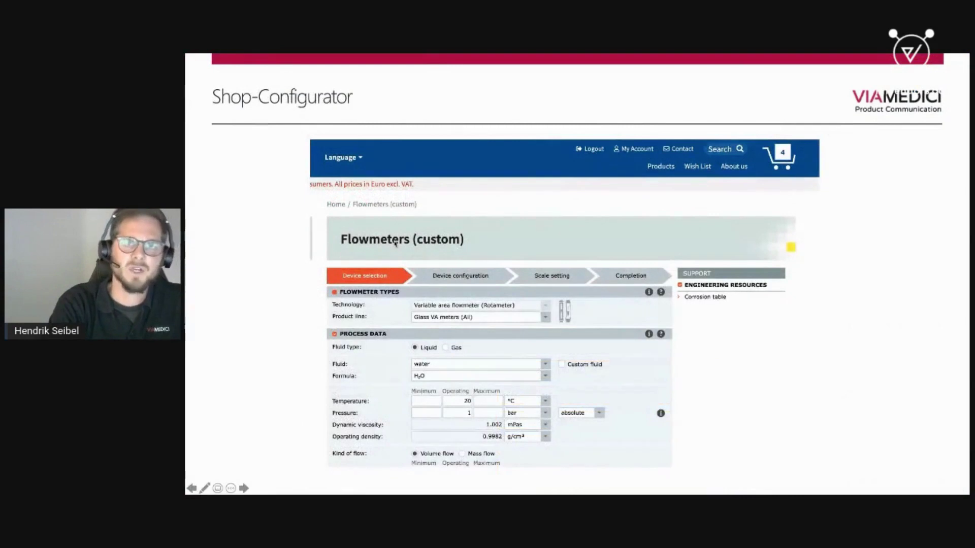
pyautogui.press('Right')
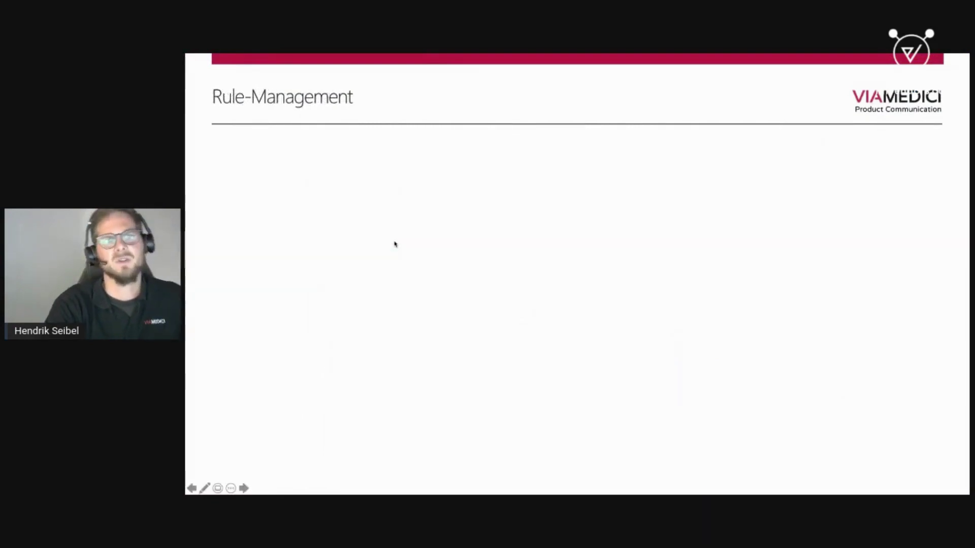
pyautogui.press('Right')
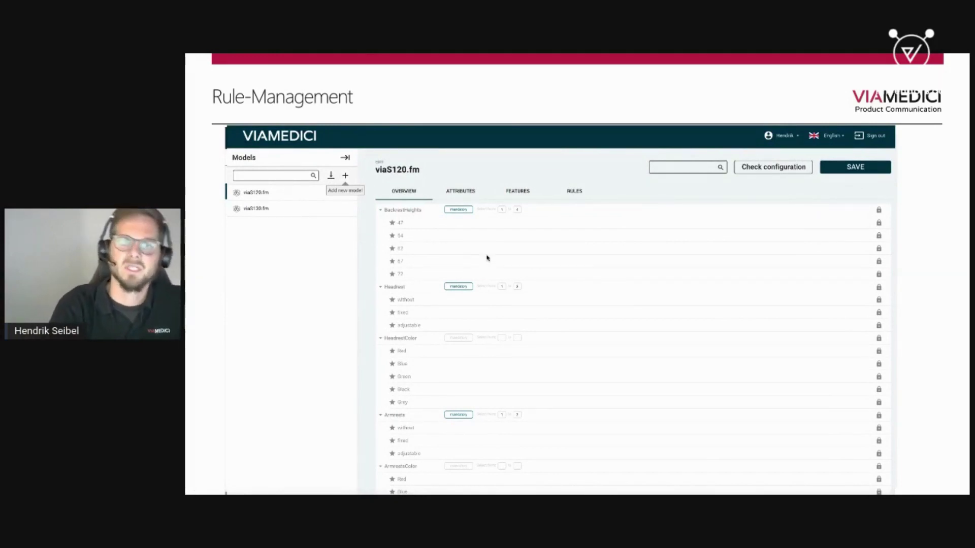
pyautogui.click(344, 241)
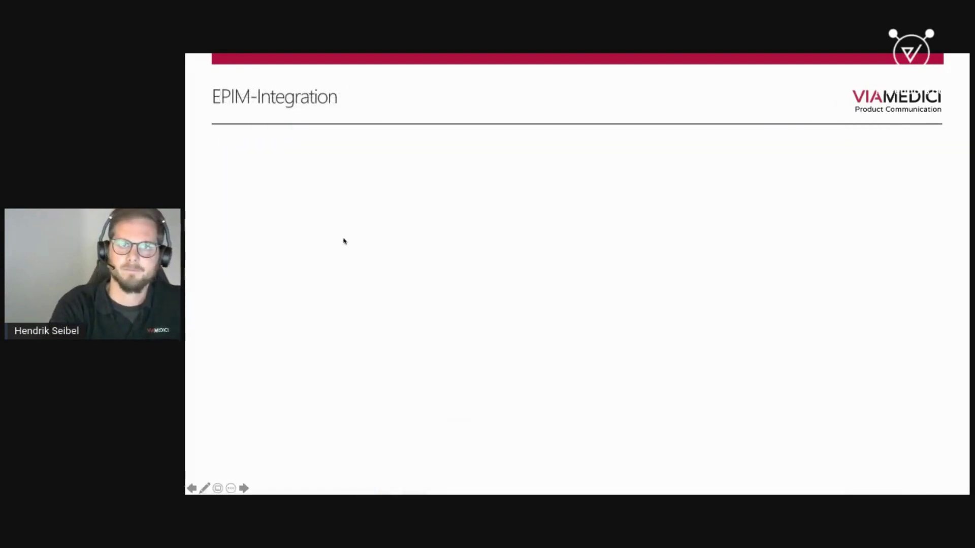
pyautogui.click(345, 241)
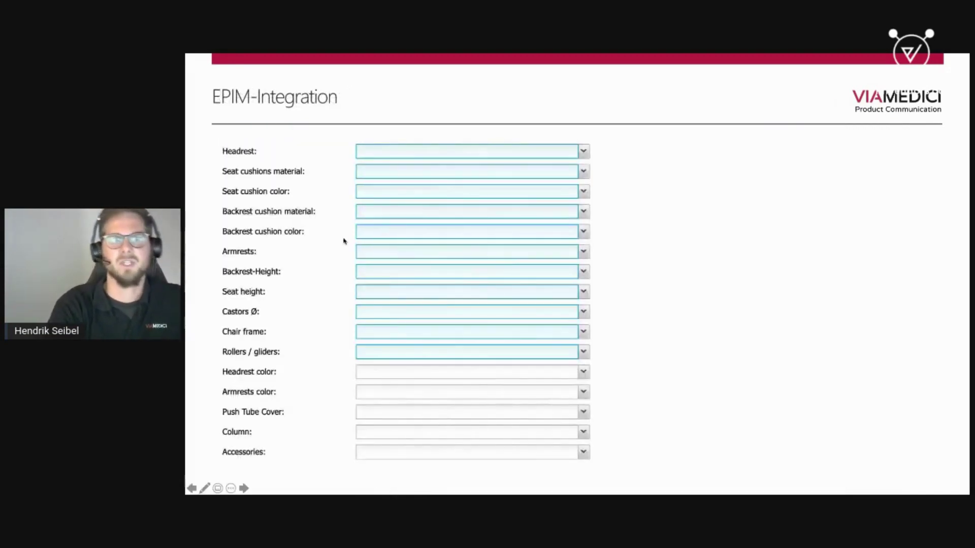